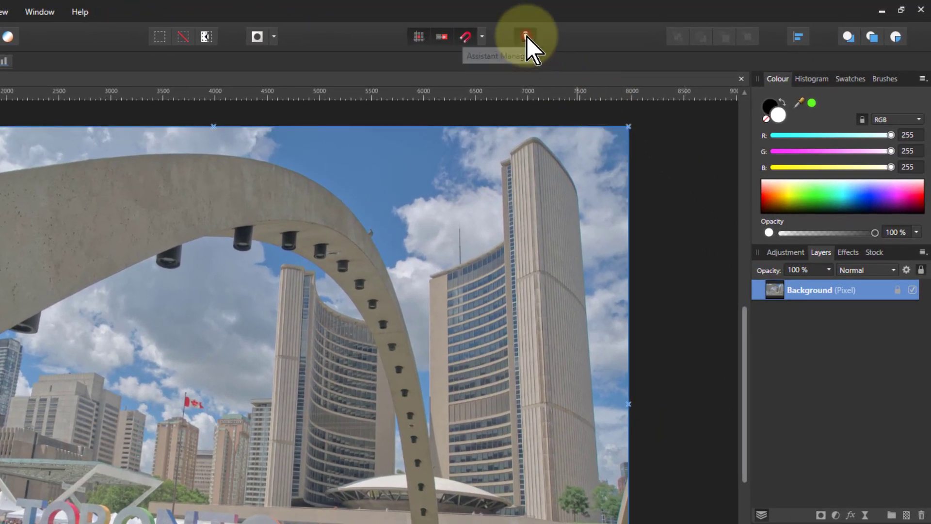
Step: Review the assistant's settings for how adjustment, mask and filter layers are added to a selection
left_click(526, 37)
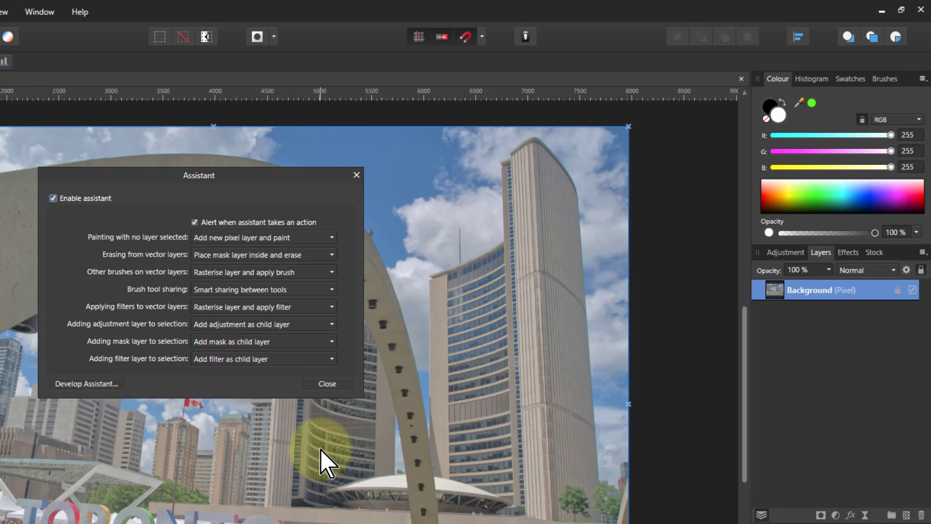
left_click(357, 176)
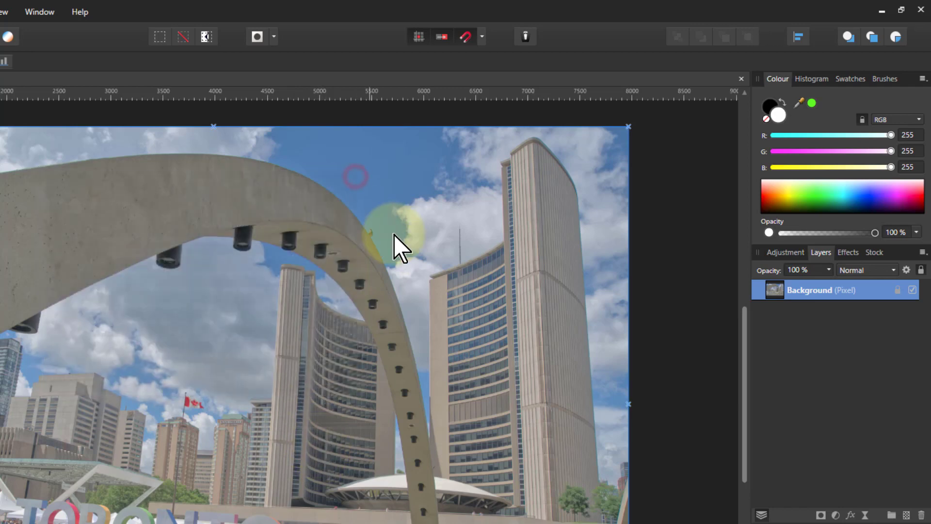
Step: Add a Curves adjustment to the Background layer as its child layer
left_click(774, 291)
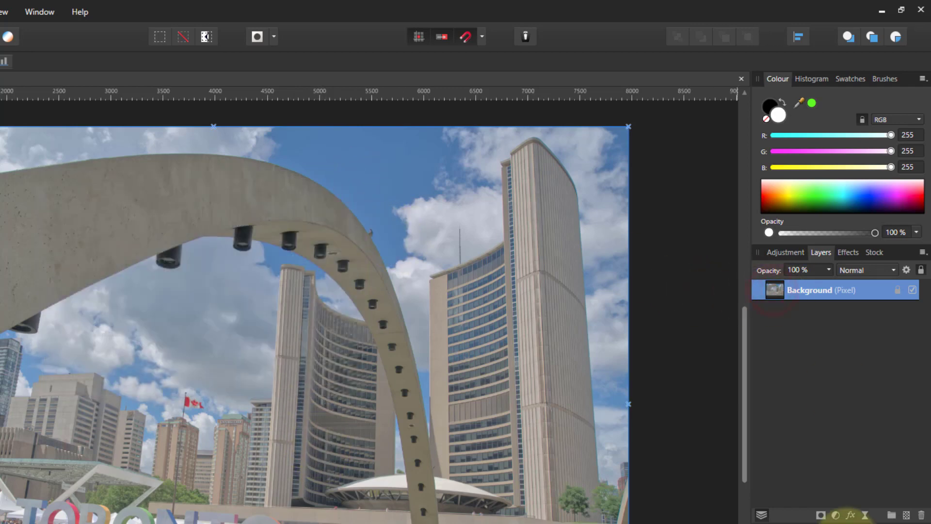
left_click(835, 515)
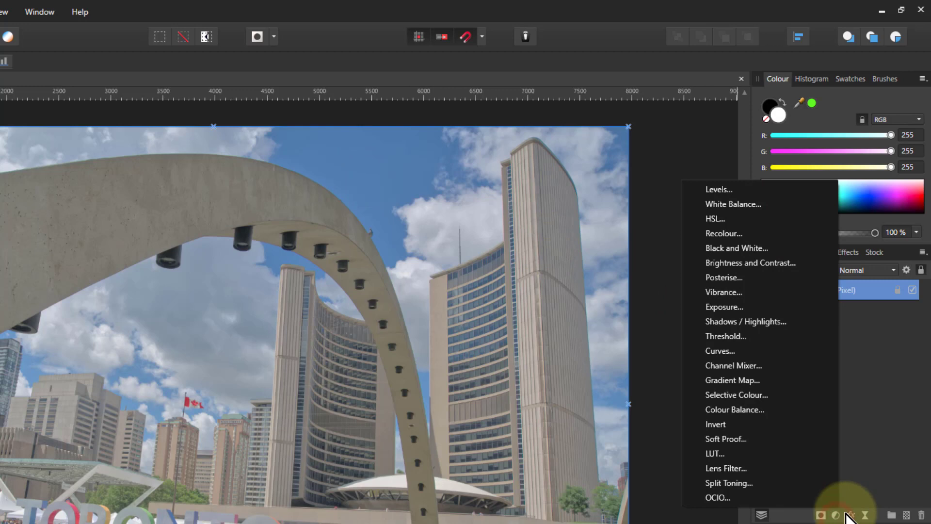
left_click(720, 351)
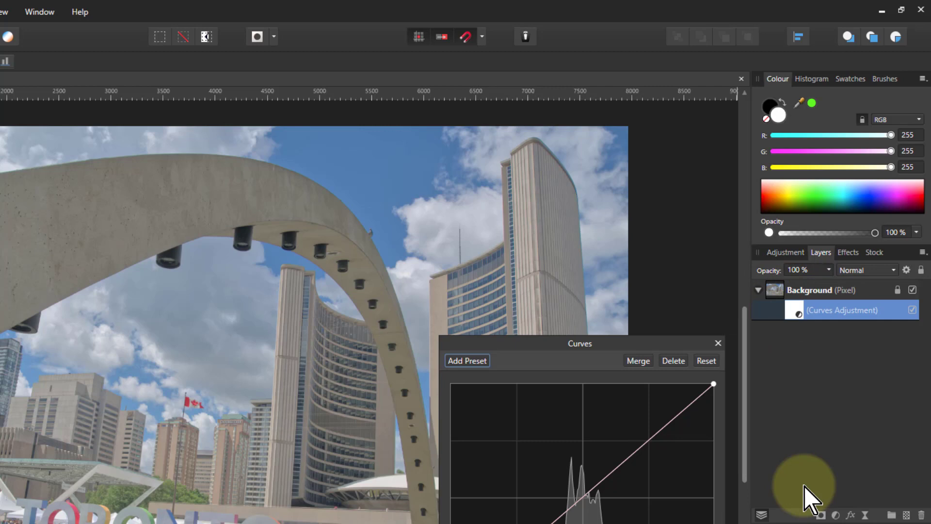
Step: Duplicate the Background layer with its Curves adjustment, group both Background layers and expand the group
left_click(774, 291)
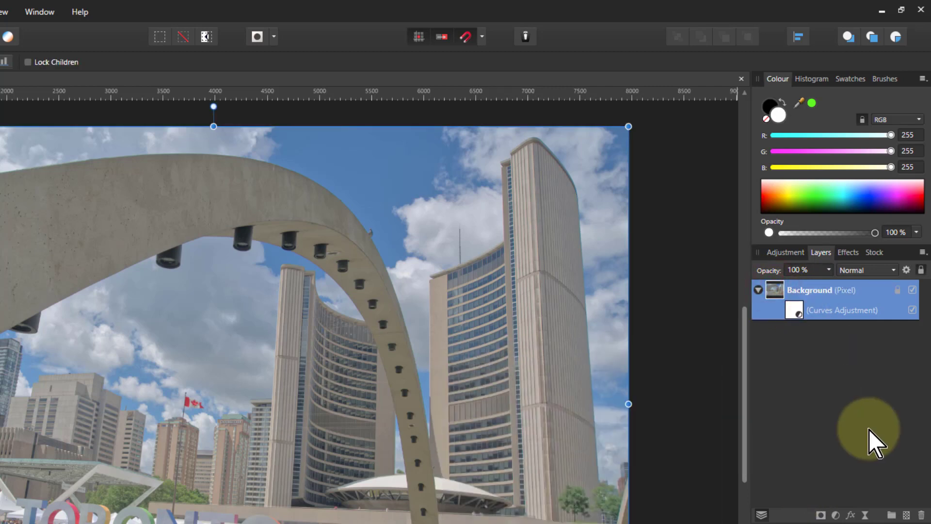
key("ctrl+j")
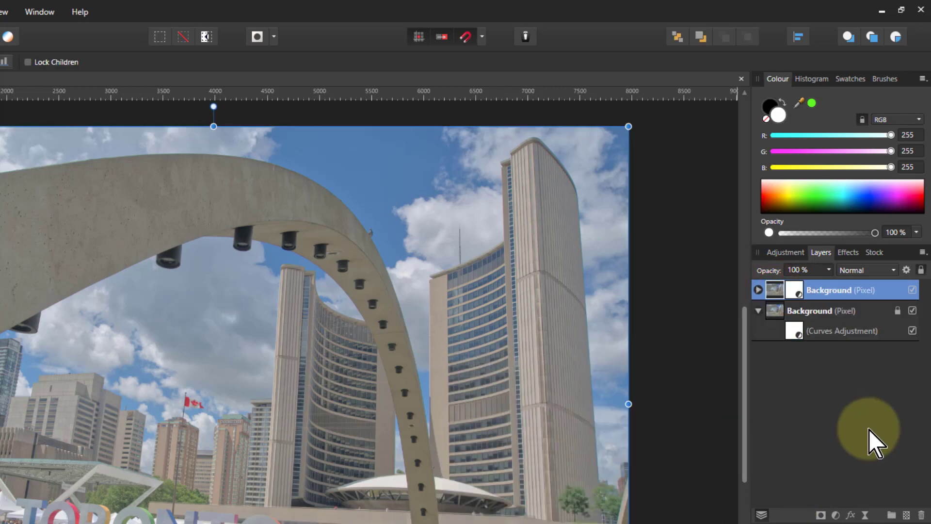
left_click(758, 290)
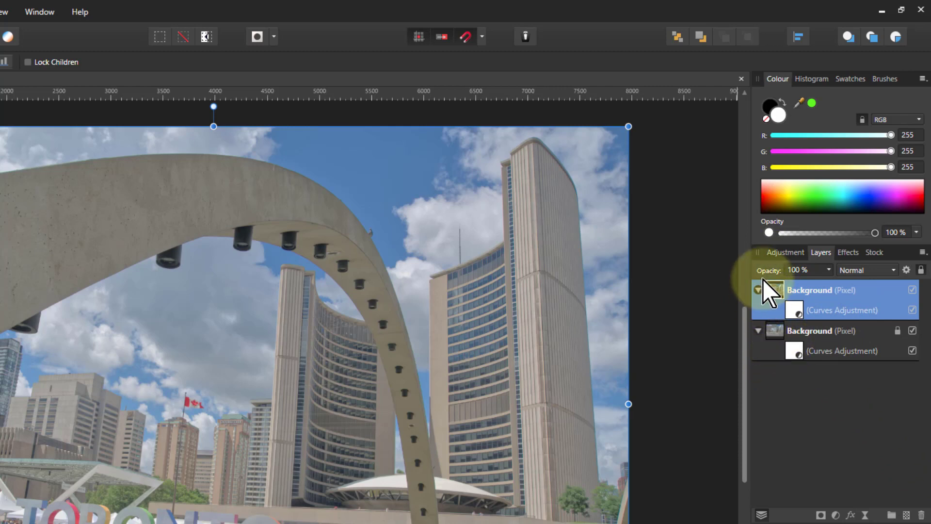
left_click(779, 333, "shift")
key("ctrl+g")
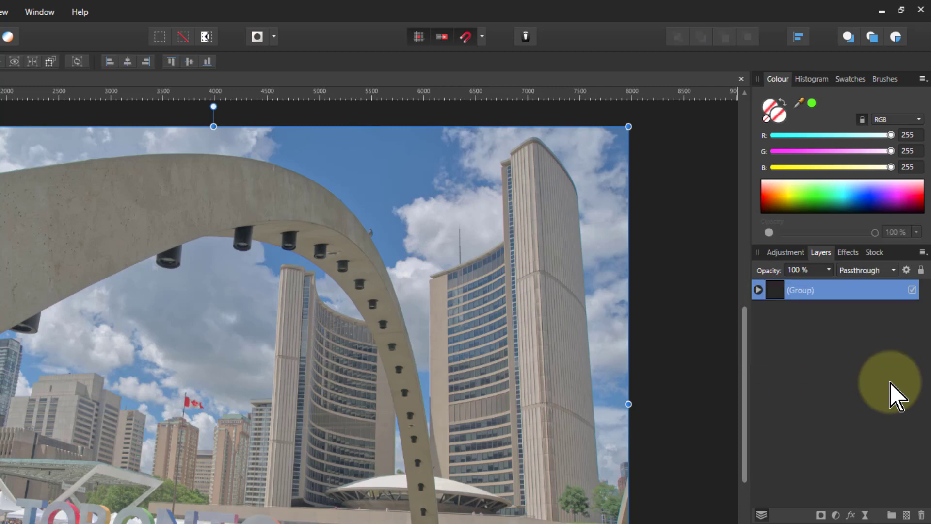
left_click(759, 290)
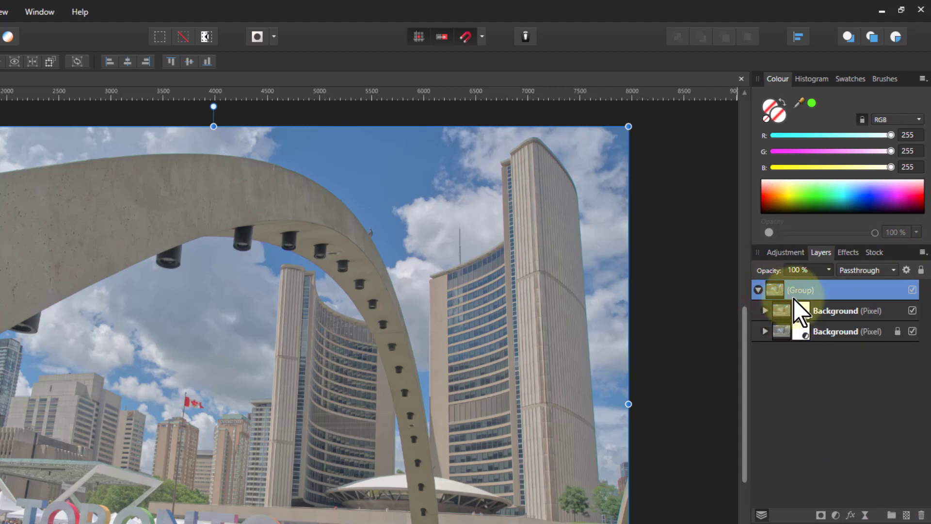
Step: Duplicate the group and combine both groups inside a new parent group, expanded to show the nested groups
key("ctrl+j")
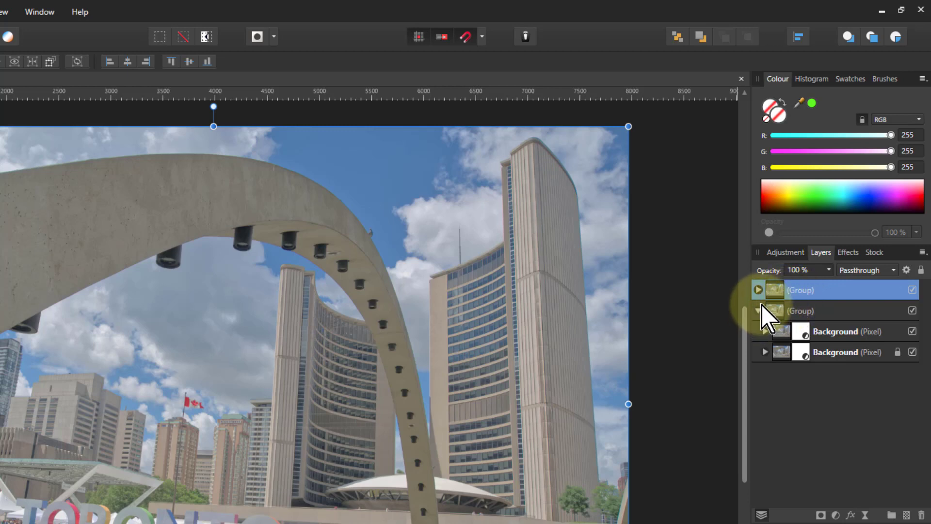
left_click(758, 290)
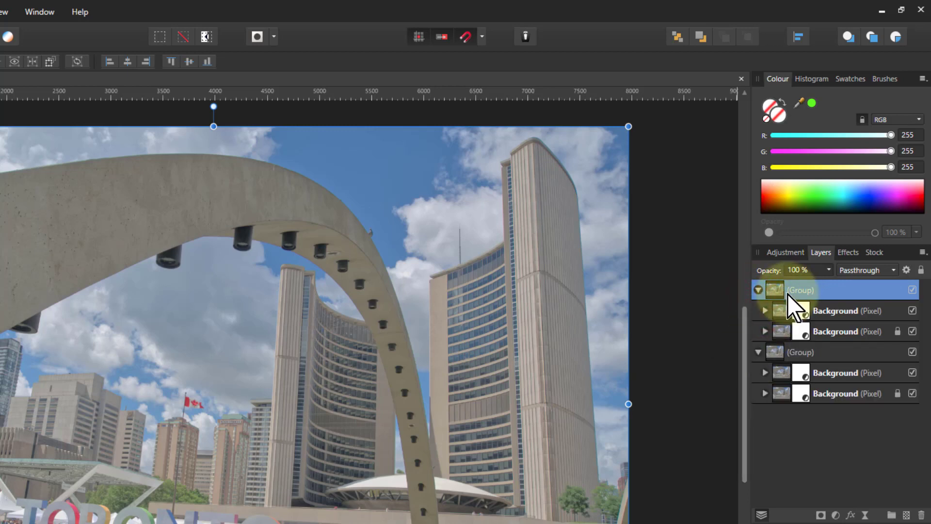
left_click(781, 352, "ctrl")
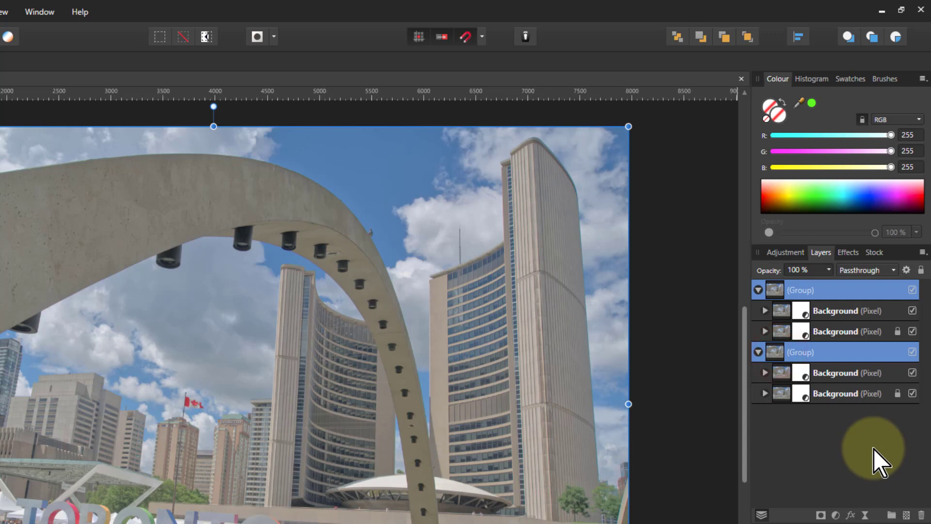
key("ctrl+g")
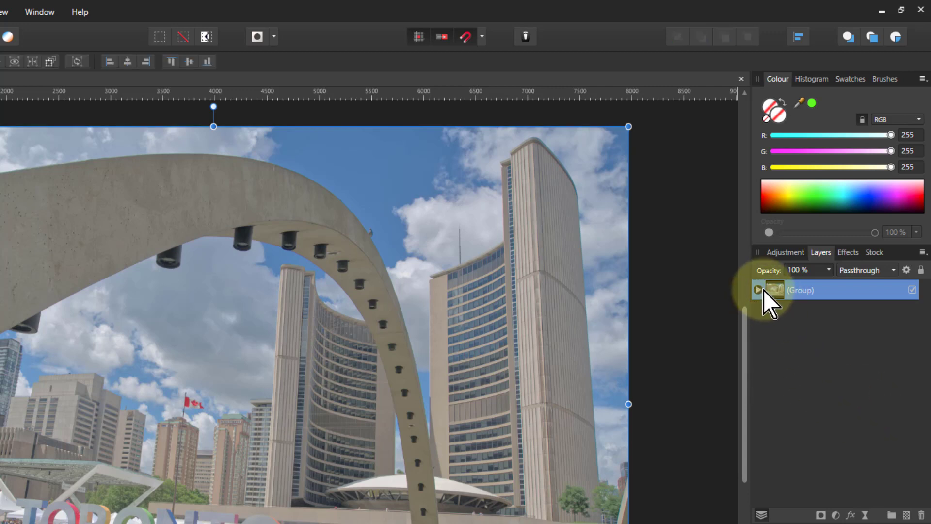
left_click(758, 290)
left_click(759, 290)
left_click(759, 290)
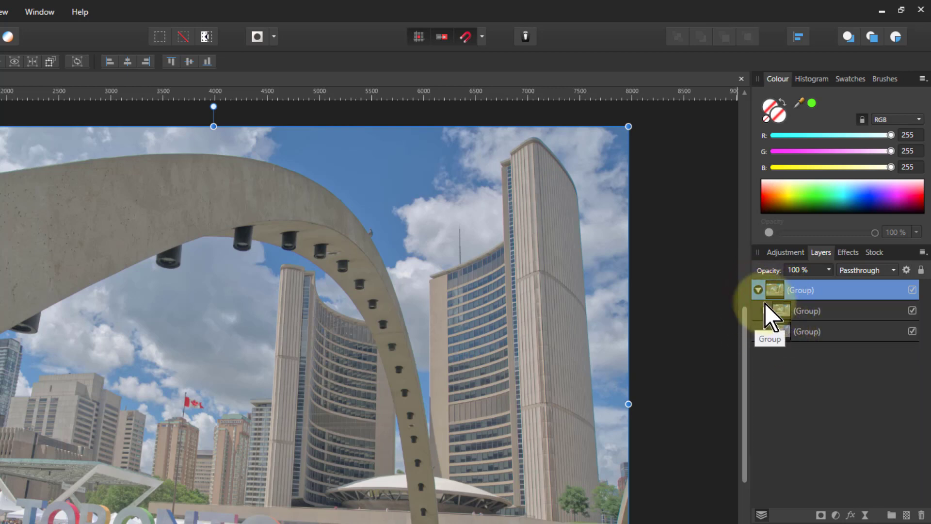
left_click(765, 310)
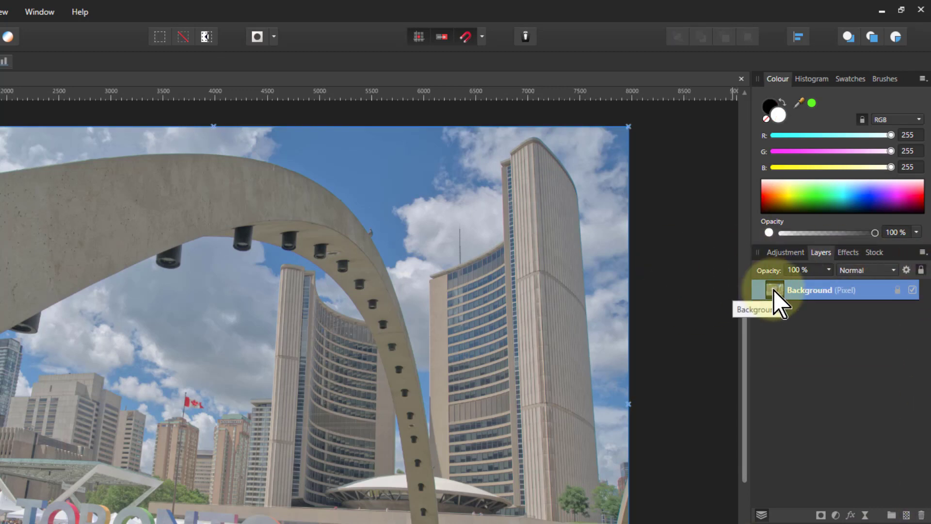
Step: Add a Curves adjustment as a child of the single Background layer and expand the layer
left_click(836, 515)
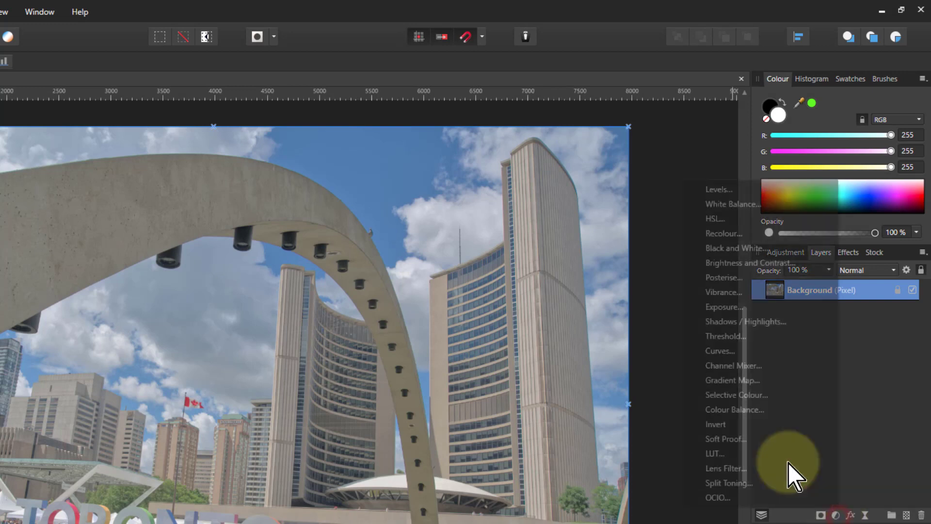
left_click(747, 350)
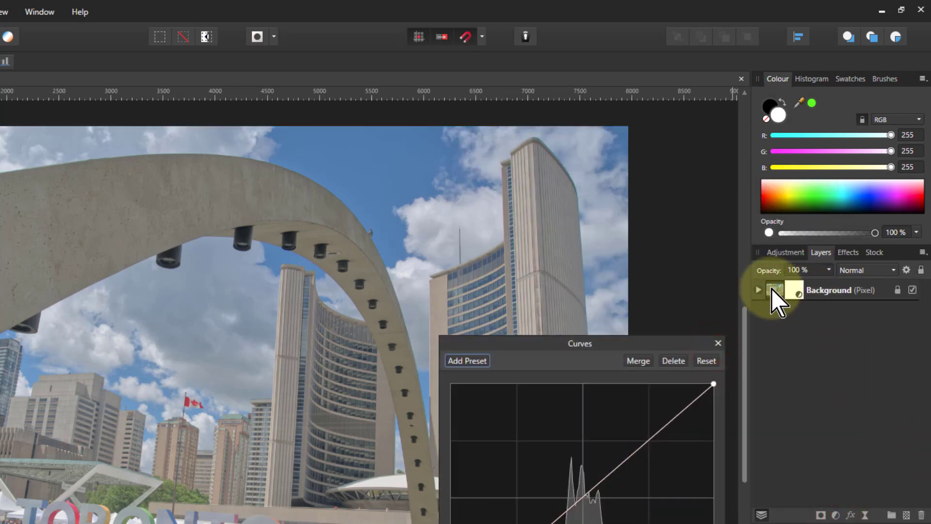
left_click(759, 290)
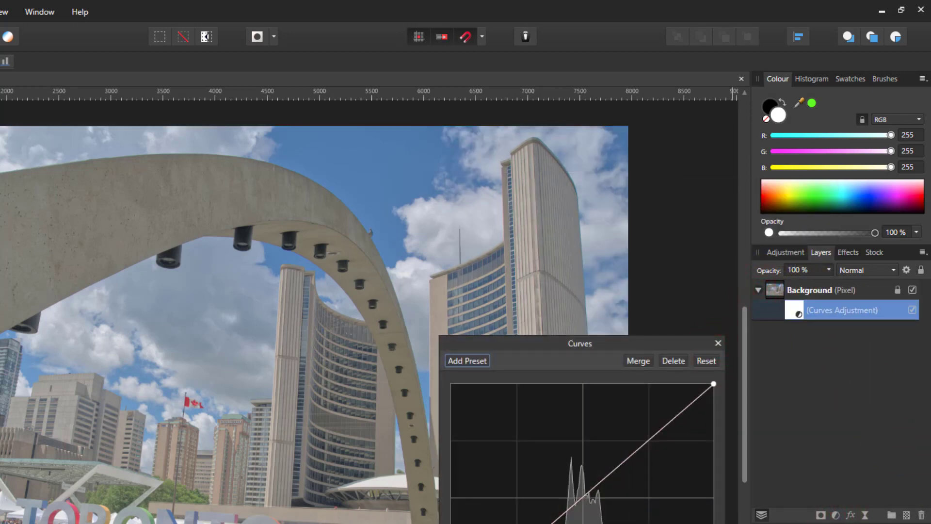
Step: Nest a second Curves adjustment inside the Background layer above the first one, and delete it again
left_click(835, 515)
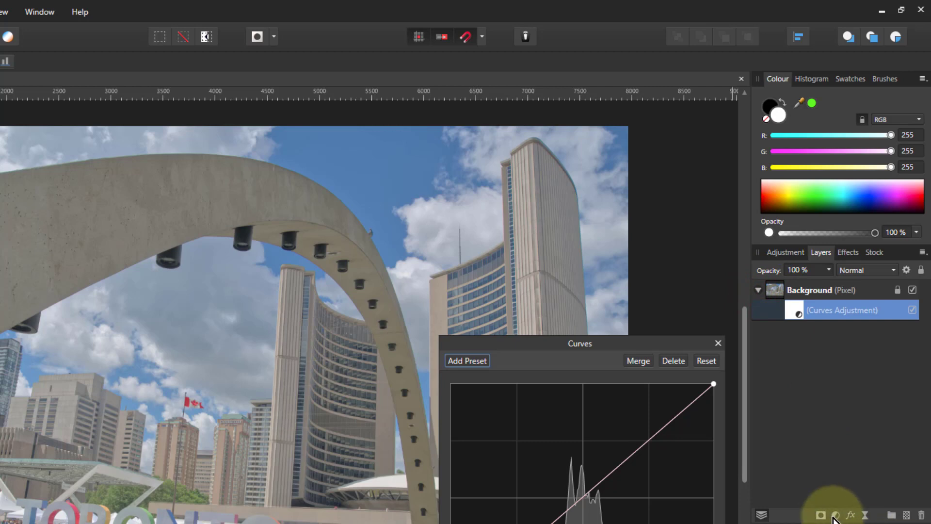
left_click(720, 349)
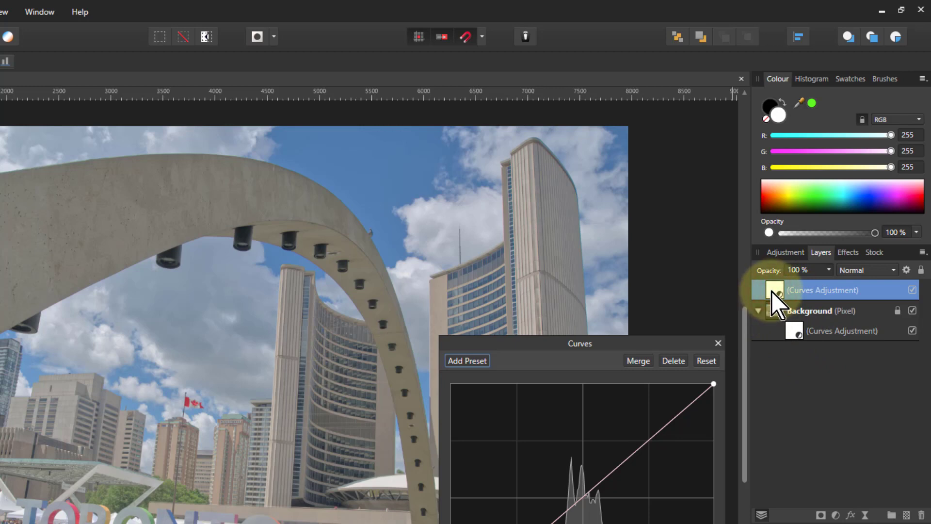
left_click_drag(772, 292, 775, 310)
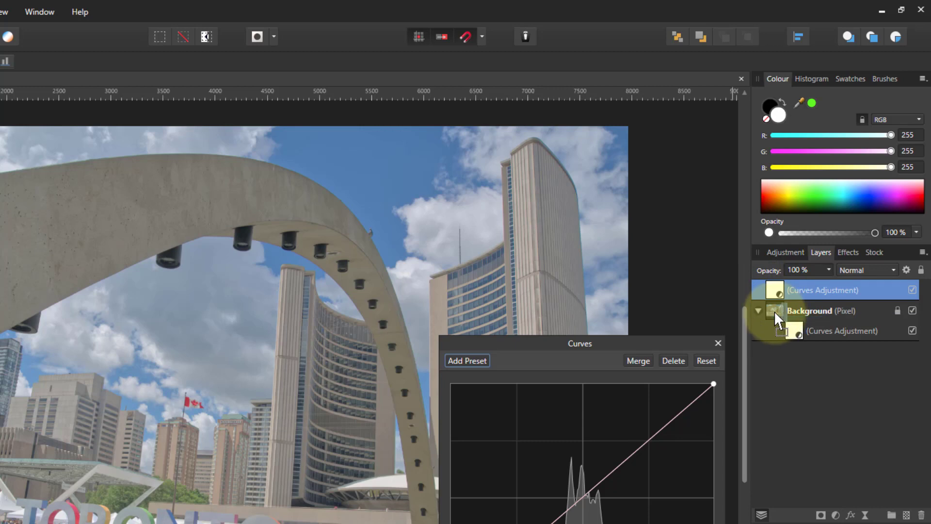
left_click_drag(775, 310, 774, 310)
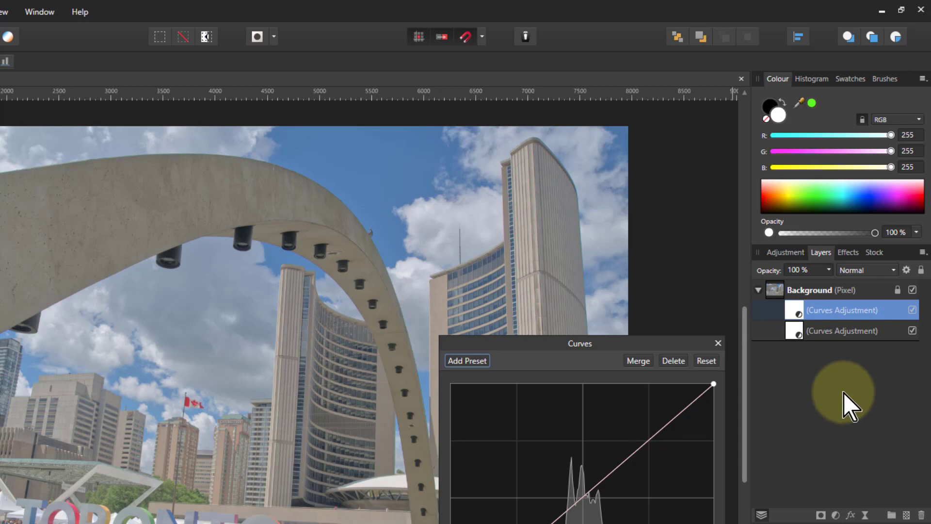
left_click(674, 361)
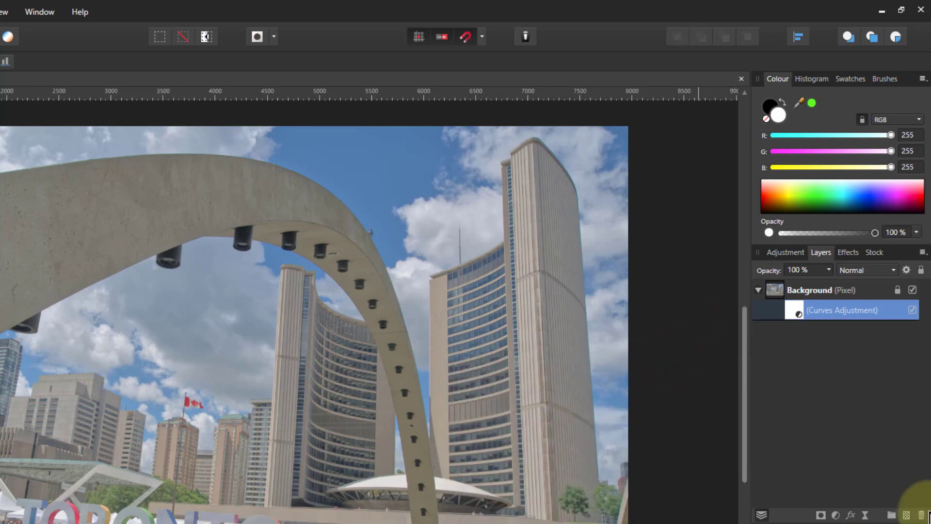
Step: Add another Curves adjustment and clip it inside the Background layer, below the existing child Curves adjustment
left_click(836, 515)
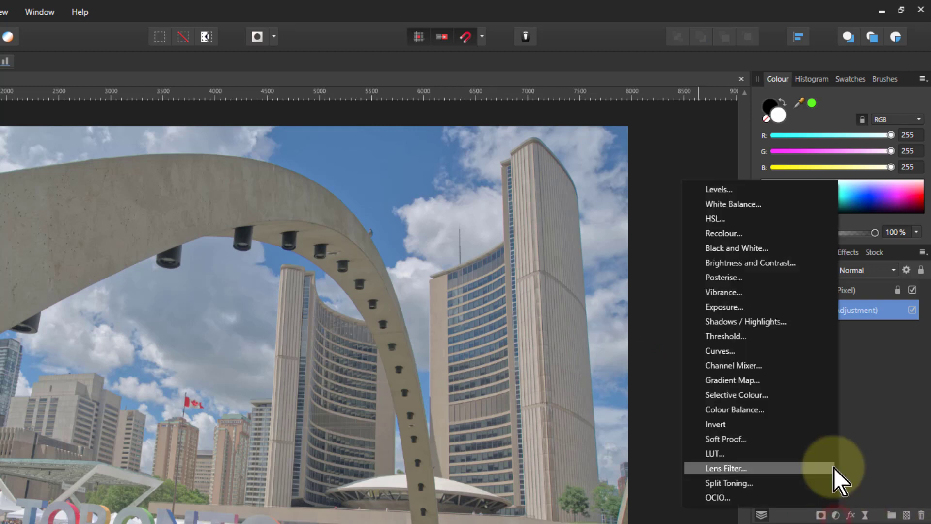
left_click(713, 351)
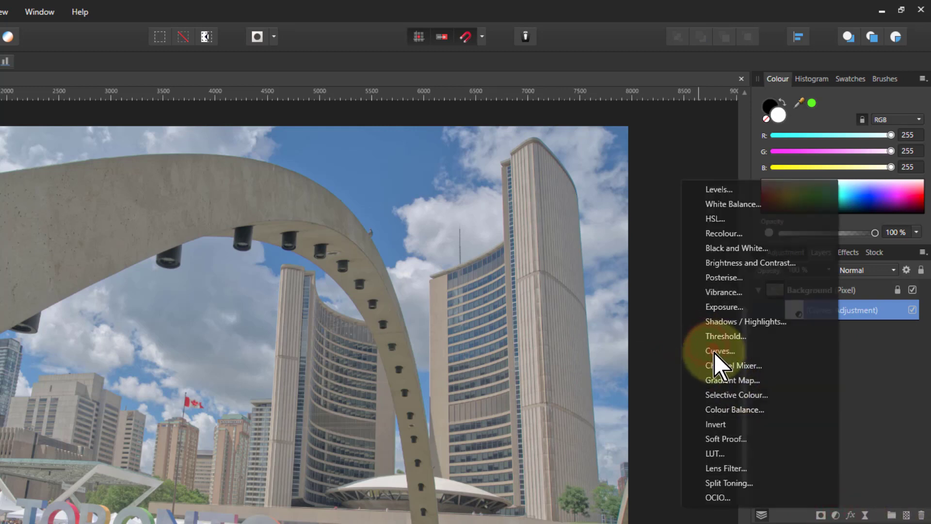
left_click_drag(773, 293, 805, 312)
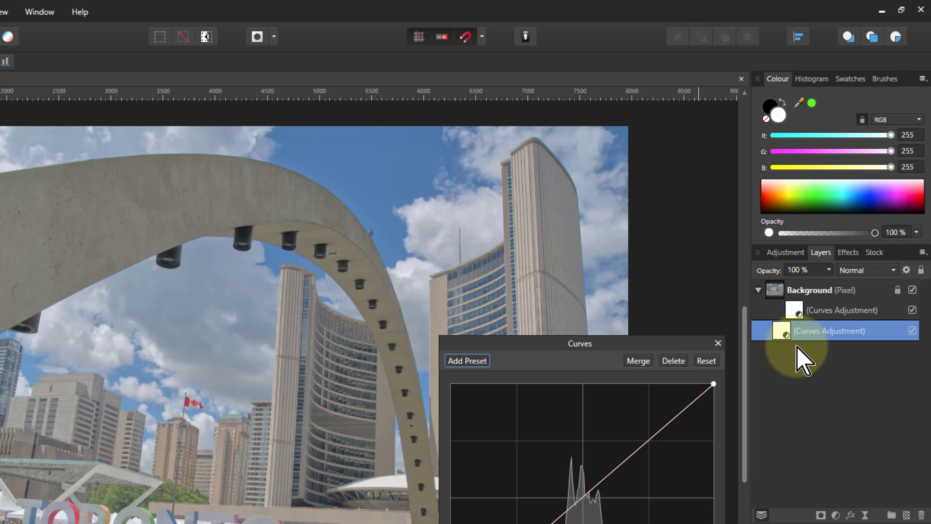
Step: Add a third Curves adjustment inside the clipped Curves adjustment and move it from the mask position to the clipped position
left_click(789, 334)
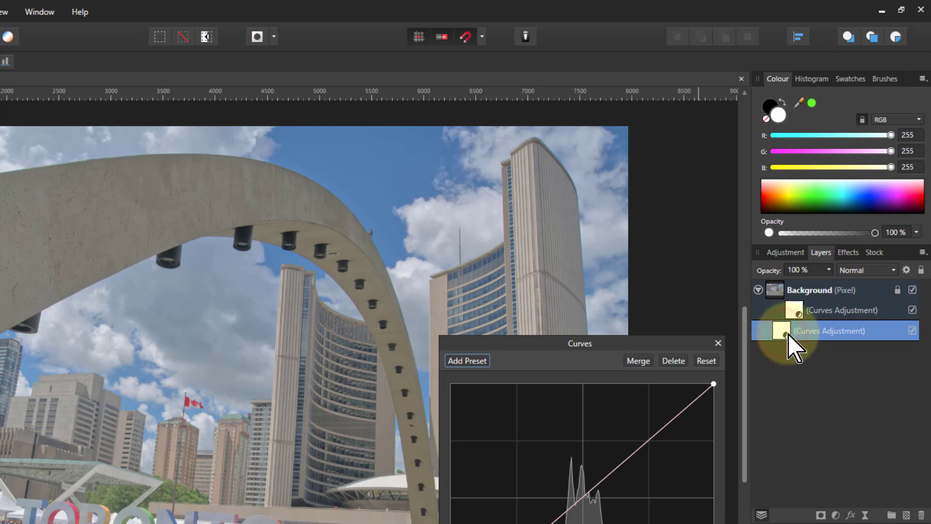
left_click(835, 515)
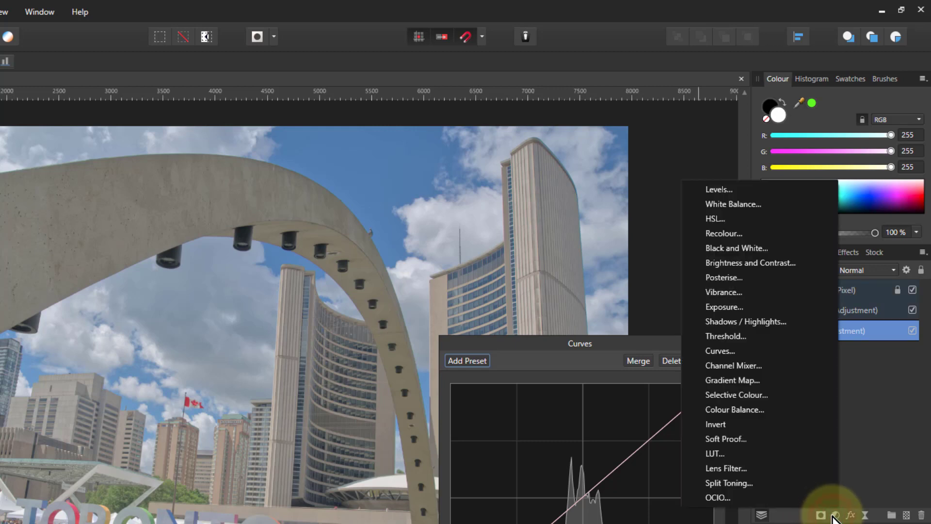
left_click(723, 351)
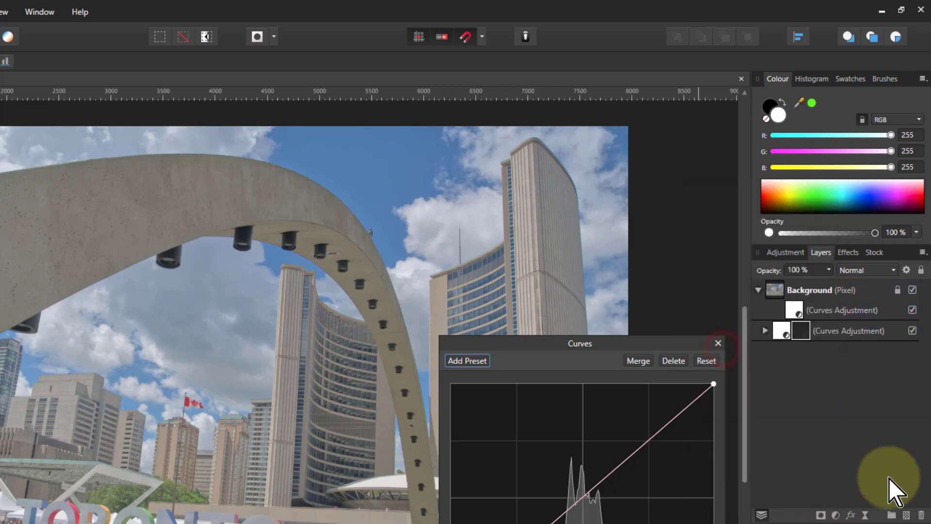
left_click(765, 330)
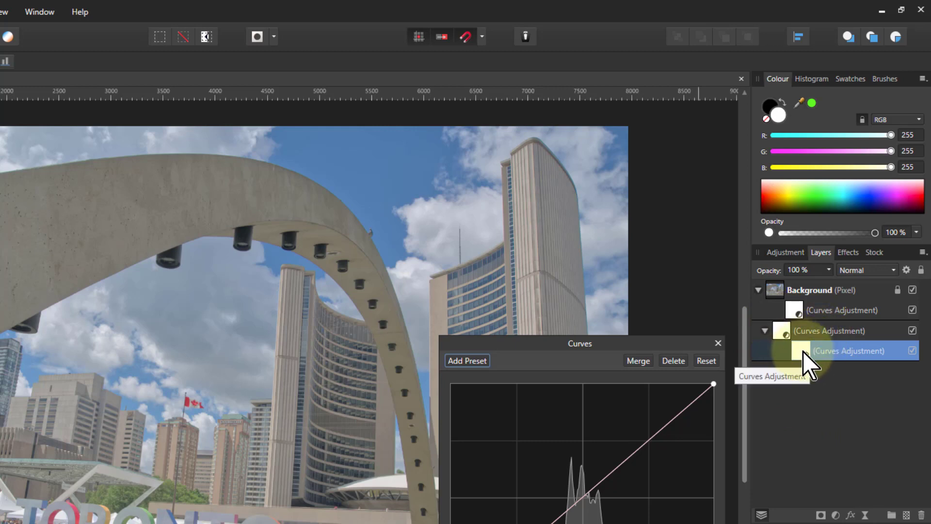
left_click_drag(802, 351, 802, 331)
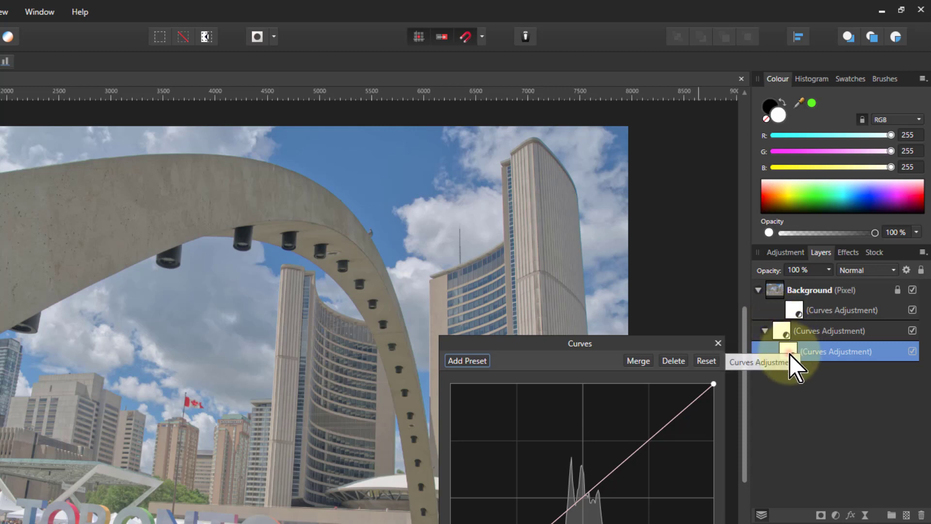
left_click(790, 354)
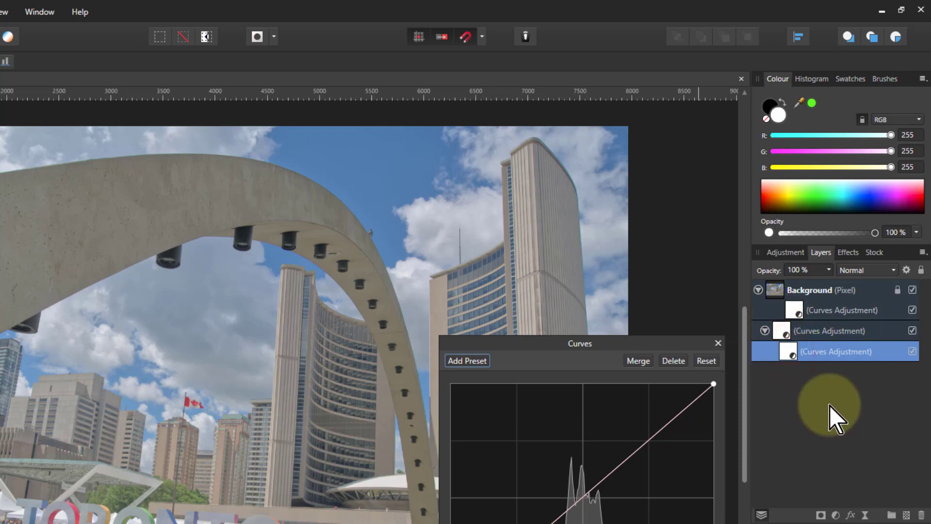
Step: Move the Background layer's first child Curves adjustment into the innermost Curves adjustment and expand that adjustment
left_click(803, 310)
left_click_drag(804, 311, 818, 350)
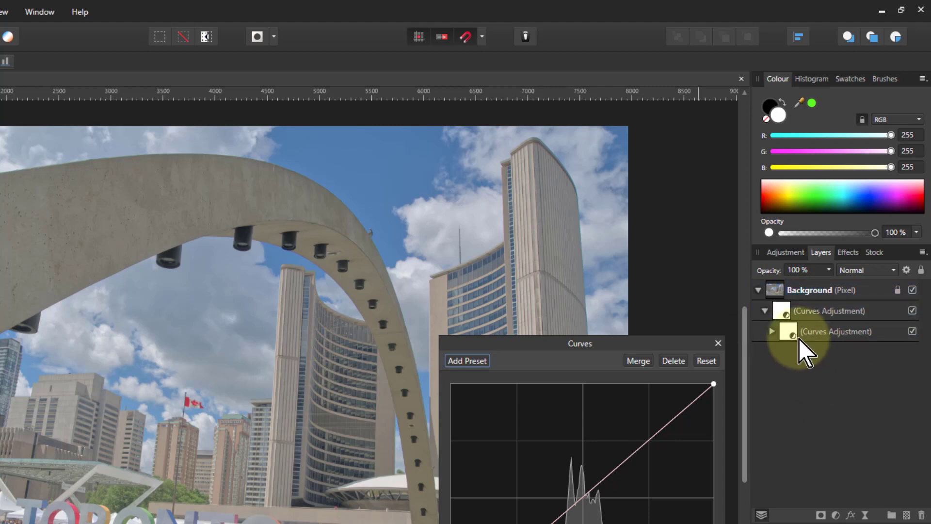
left_click(772, 331)
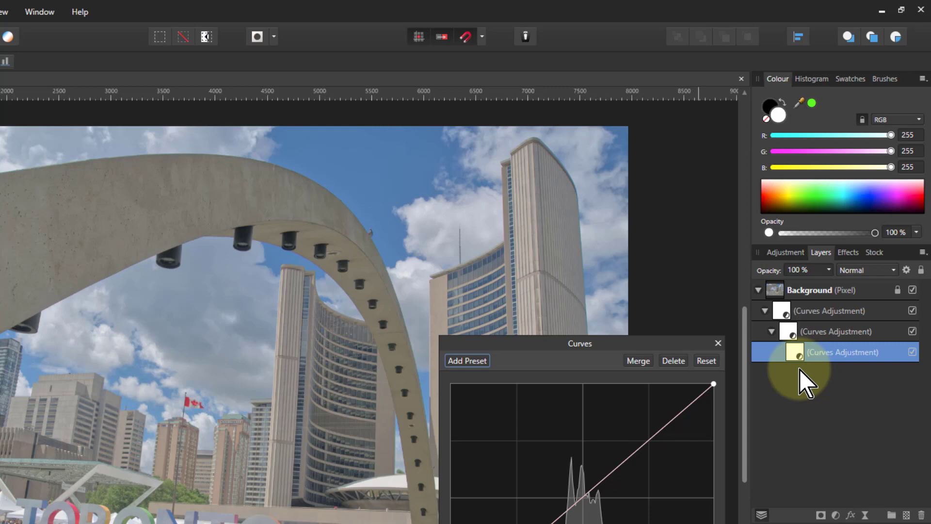
Step: Delete the nested Curves adjustments inside the Background layer and review the Assistant's settings for adding layers
left_click_drag(800, 369, 795, 321)
key("Delete")
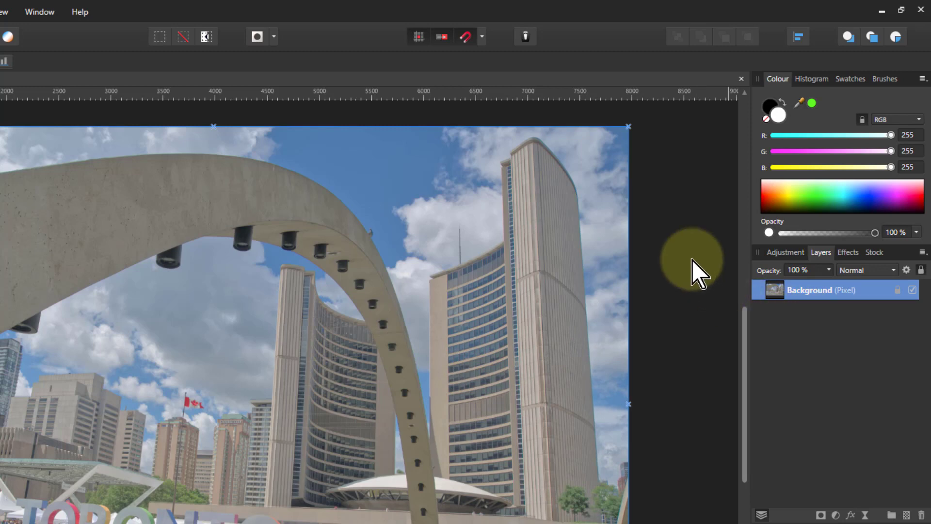
left_click(526, 42)
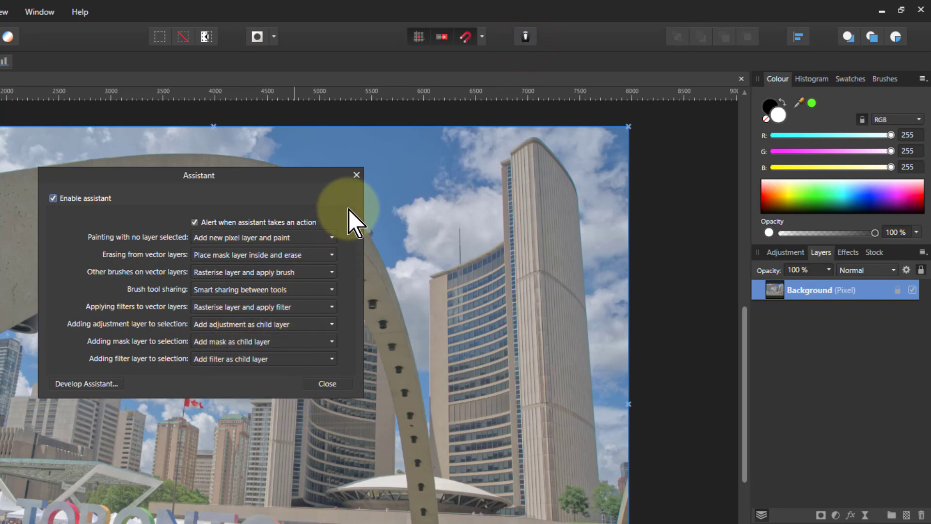
left_click(357, 175)
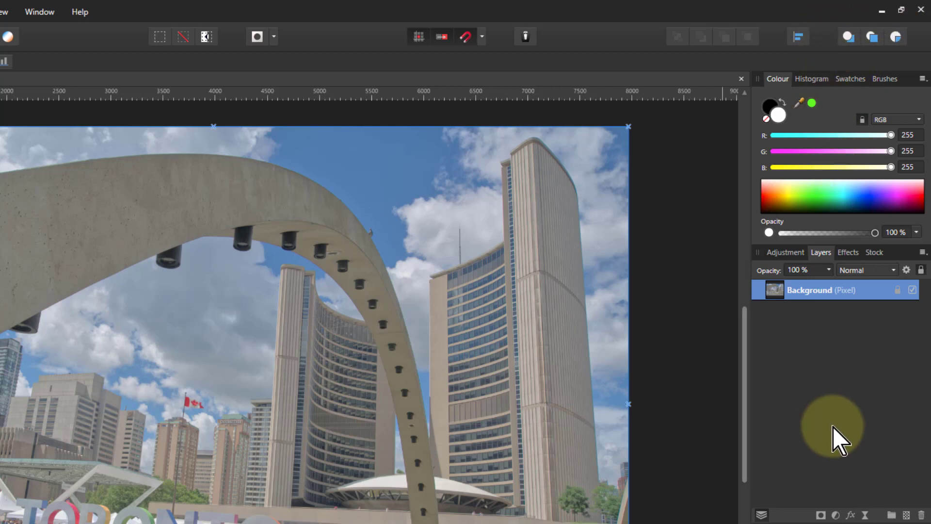
Step: Add a Curves adjustment to the Background layer as a child layer, and delete it again
left_click(836, 516)
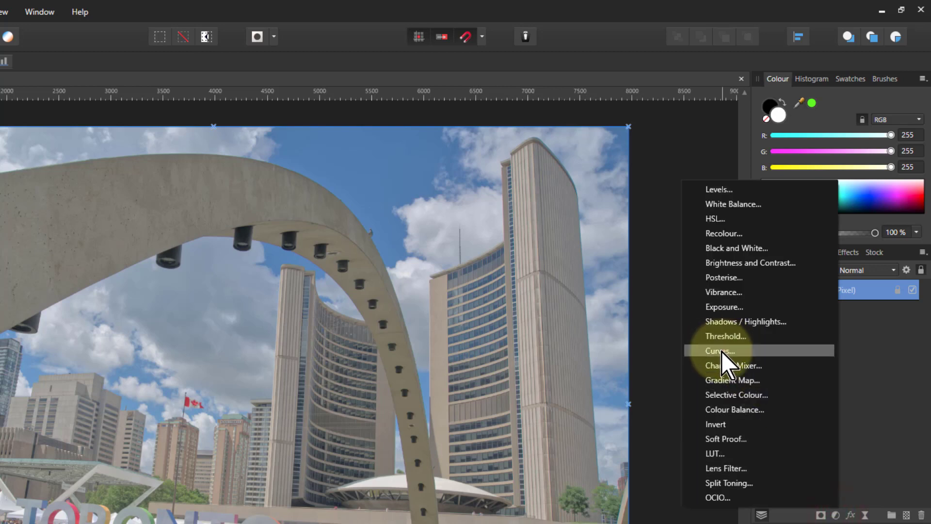
left_click(721, 351)
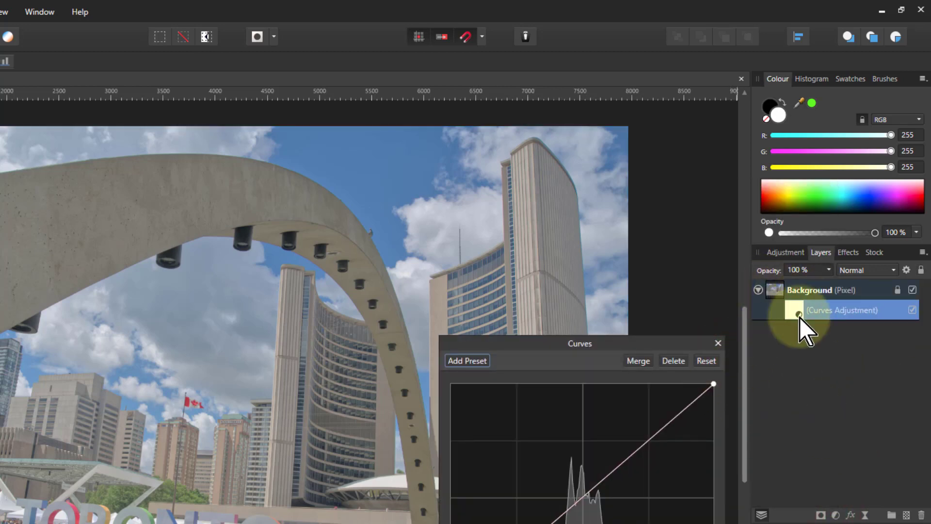
left_click(674, 361)
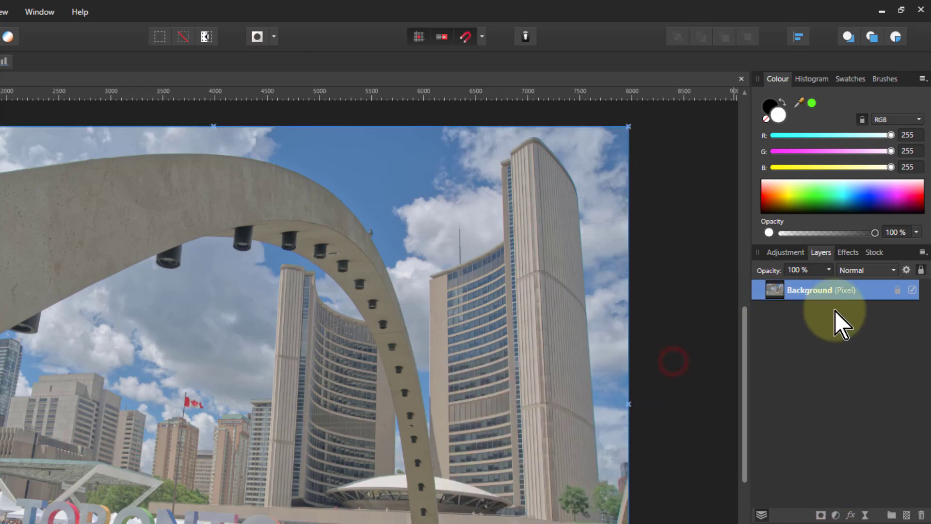
Step: Add a Curves adjustment with insertion set behind the selected Background layer, and delete it again
left_click(846, 36)
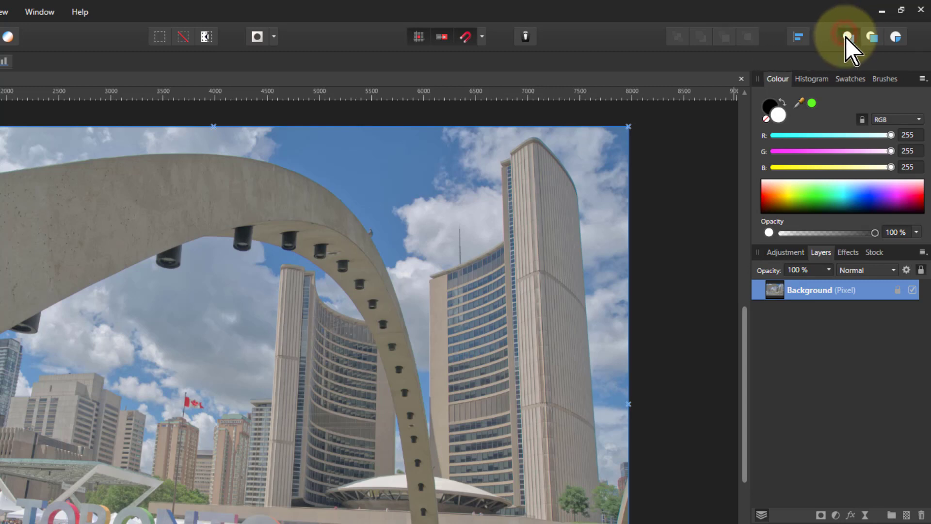
left_click(836, 516)
left_click(738, 350)
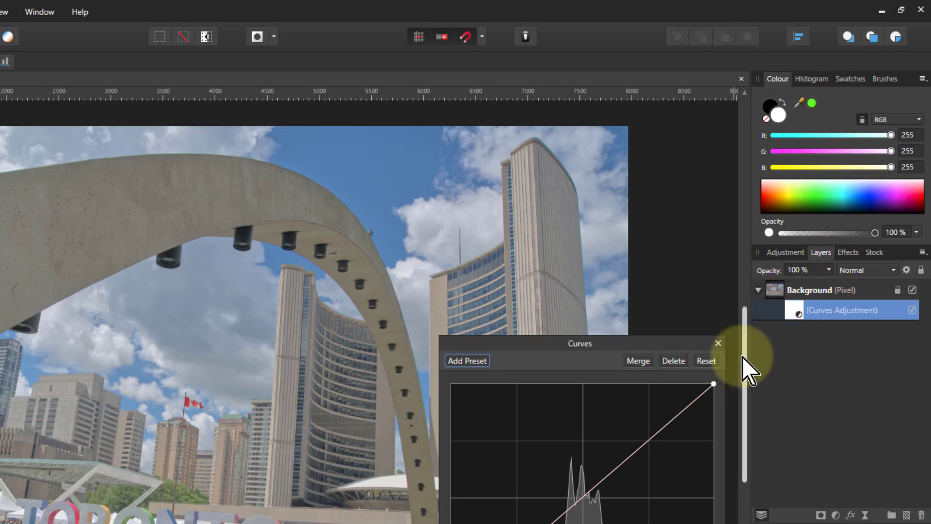
left_click(674, 361)
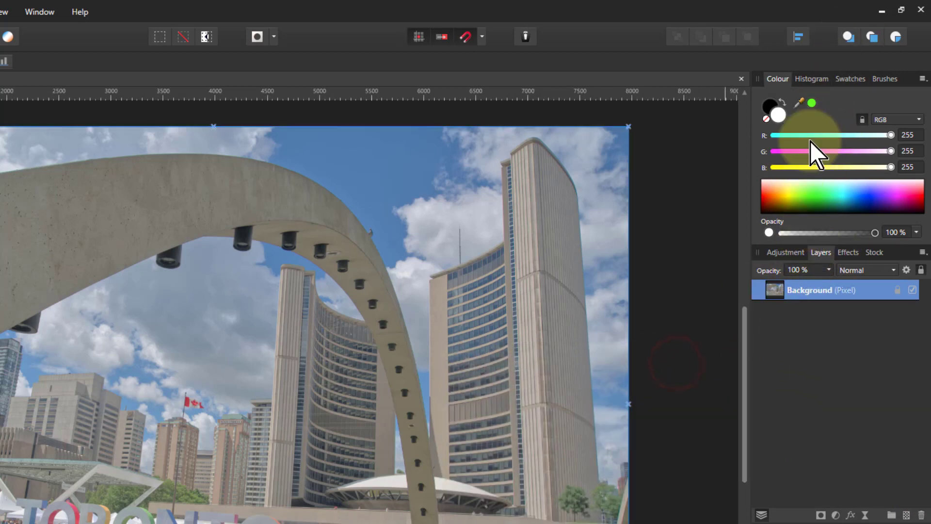
Step: Add a Curves adjustment with insertion set to the top of the layer, and delete it again
left_click(873, 36)
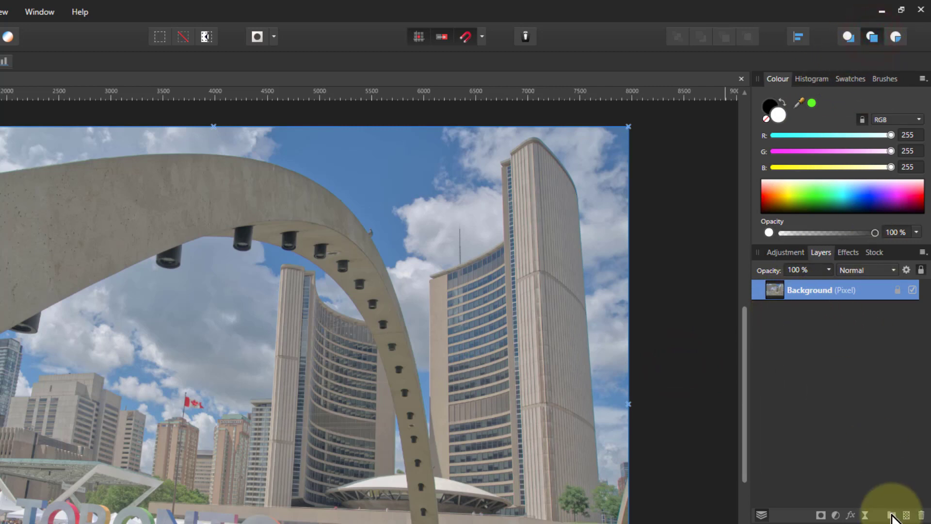
left_click(836, 515)
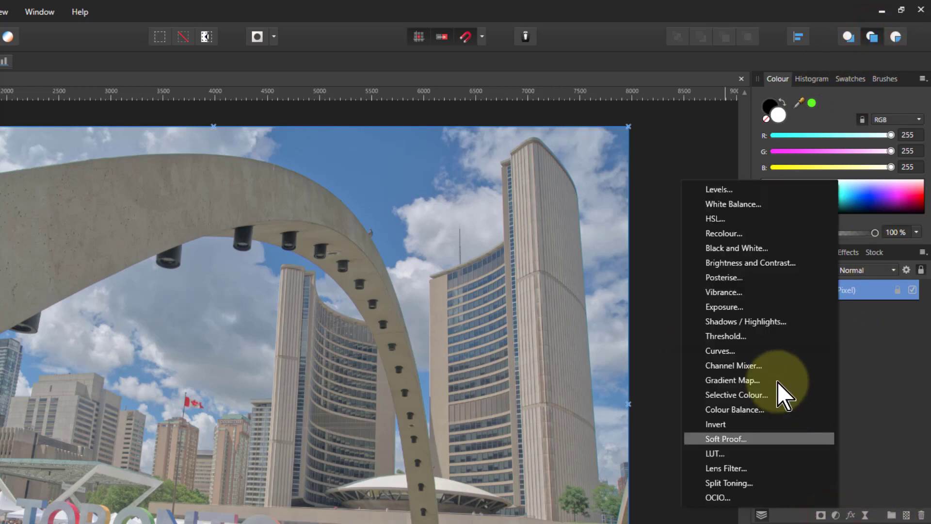
left_click(731, 352)
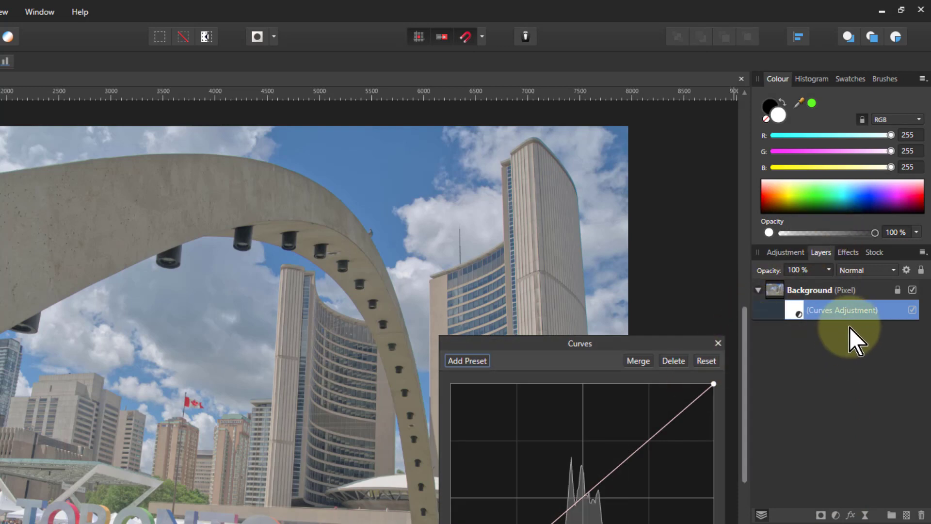
left_click(679, 360)
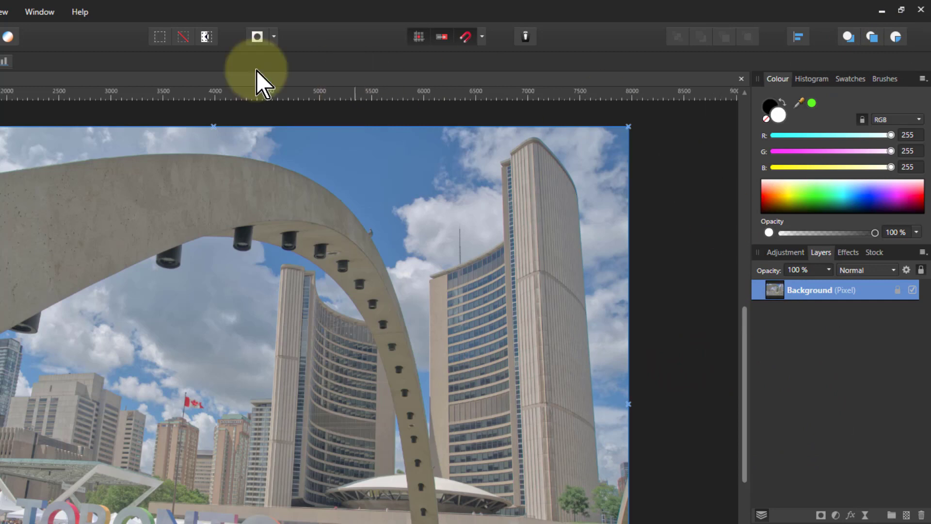
Step: Set the Assistant's behaviour for adding an adjustment layer to a selection to "Add adjustment as new layer"
left_click(528, 40)
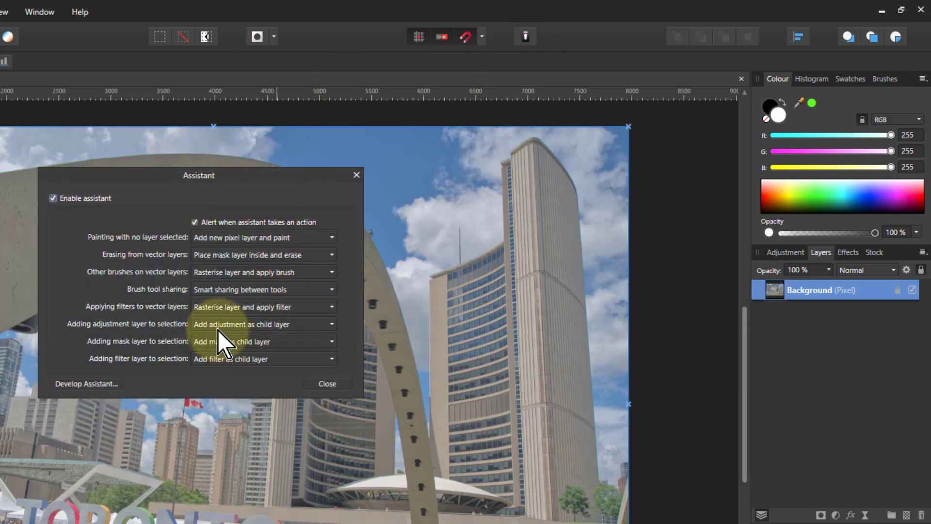
left_click(261, 325)
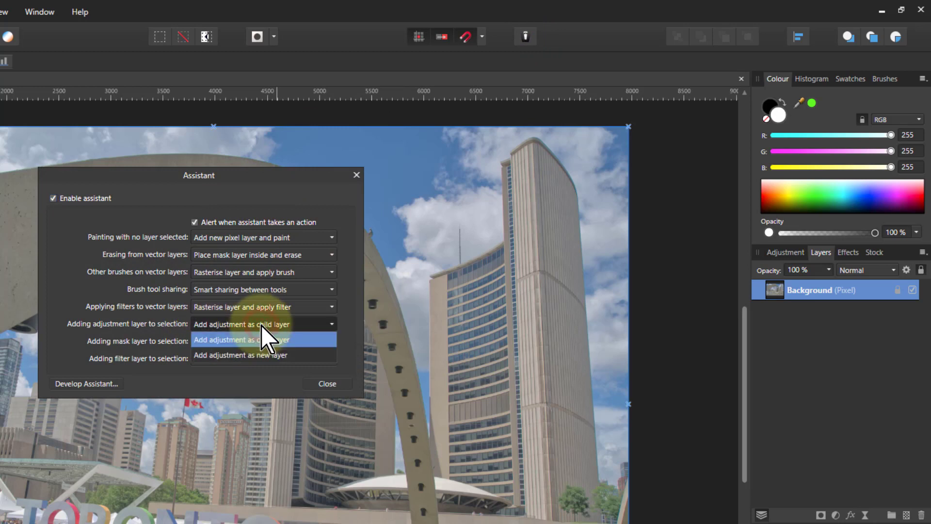
left_click(254, 356)
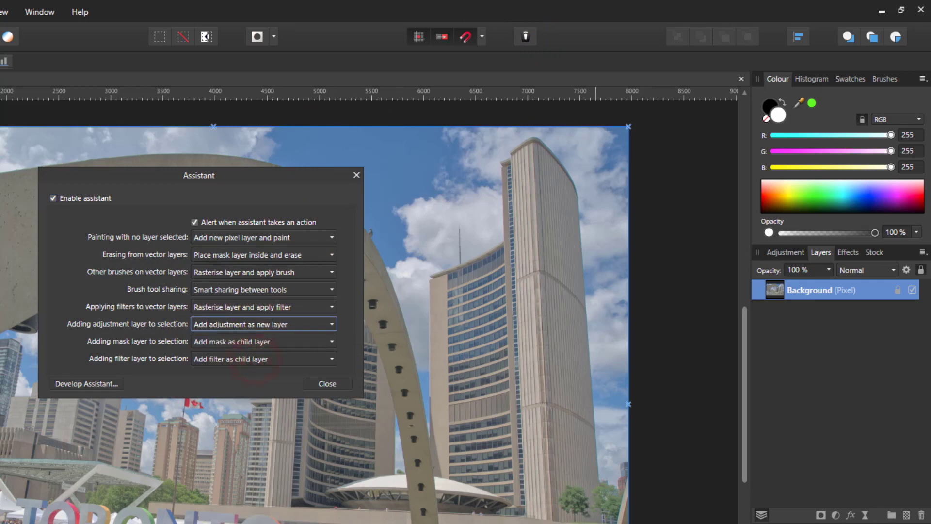
left_click(323, 384)
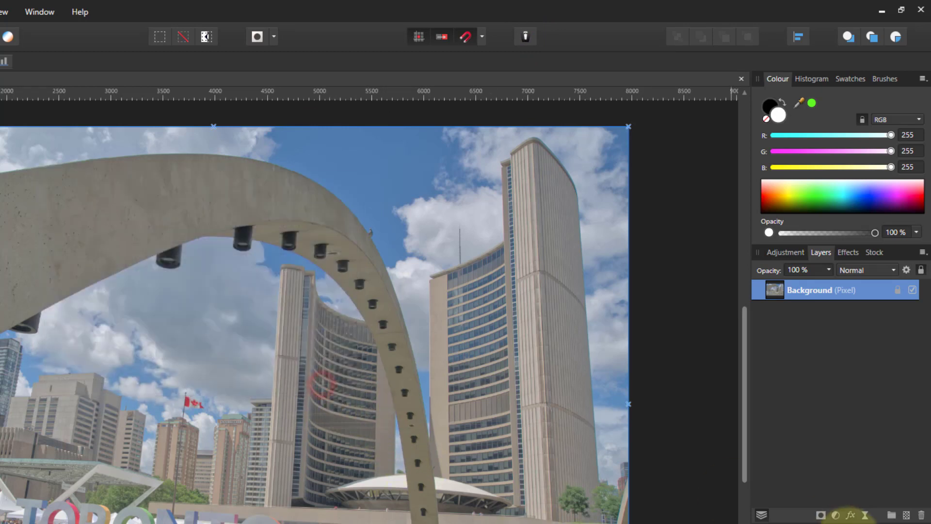
Step: Add a Curves adjustment as a separate layer above the Background layer without an insertion override, and delete it again
left_click(836, 515)
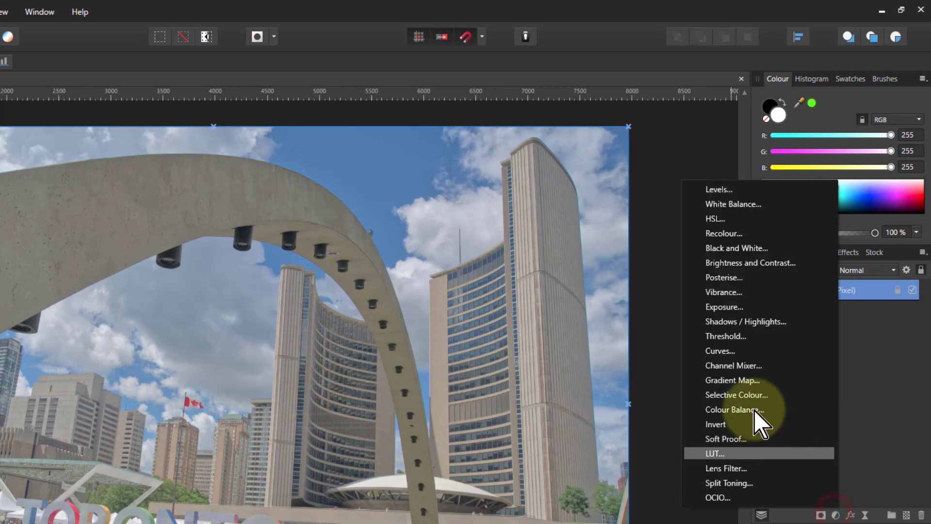
left_click(724, 352)
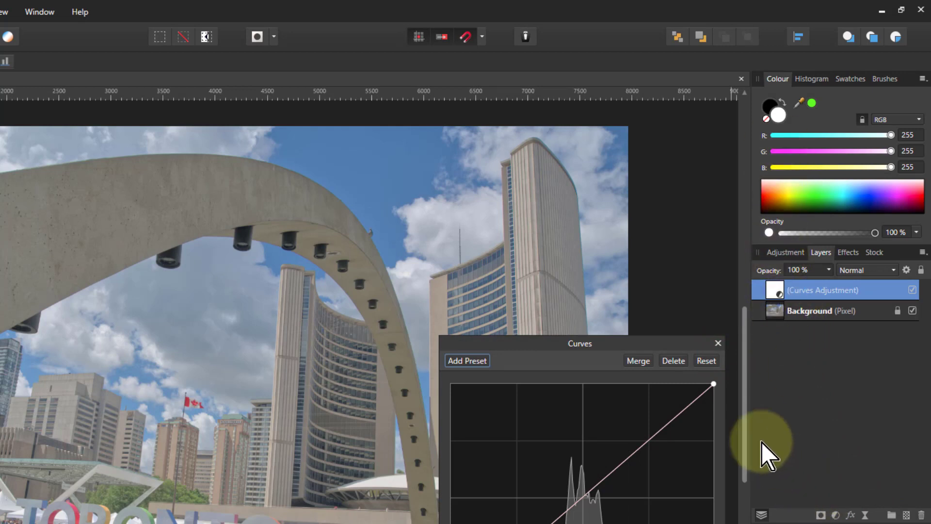
left_click(673, 361)
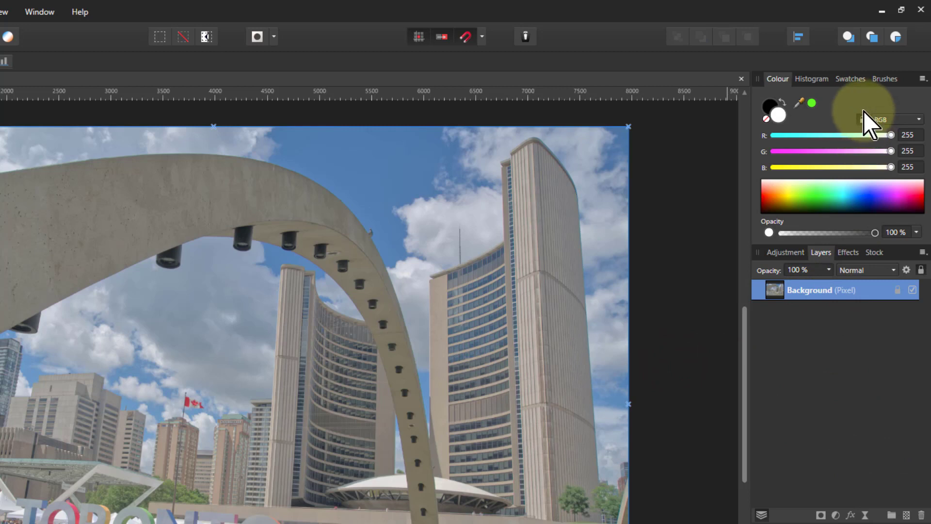
Step: Insert a Curves adjustment behind the Background layer as a separate layer, and delete it again
left_click(851, 37)
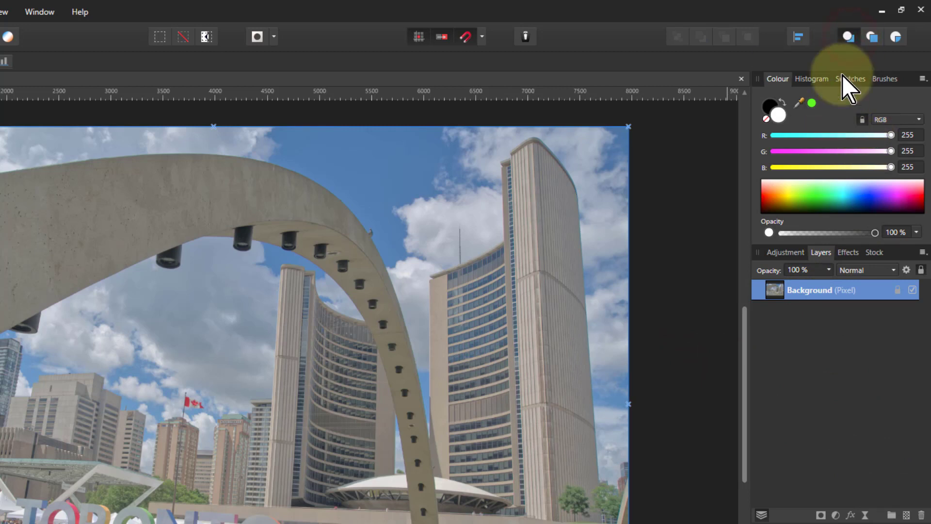
left_click(835, 514)
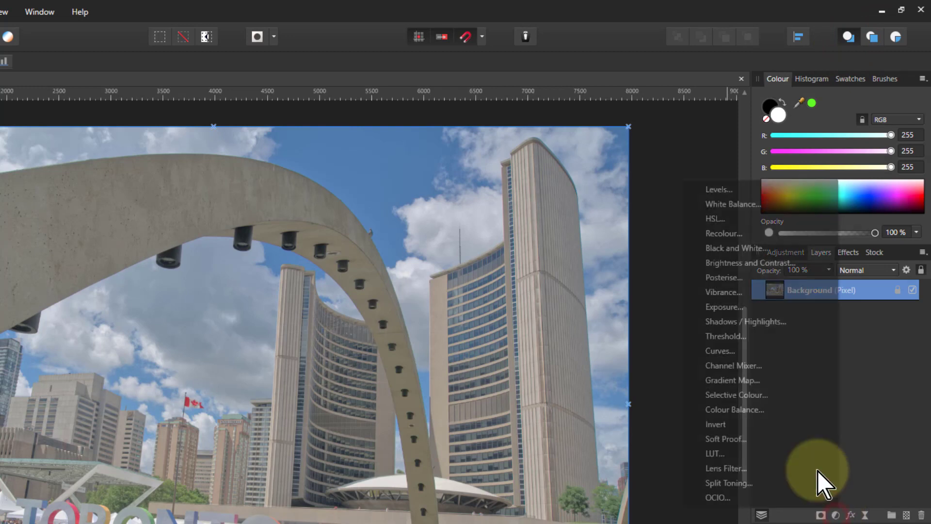
left_click(726, 356)
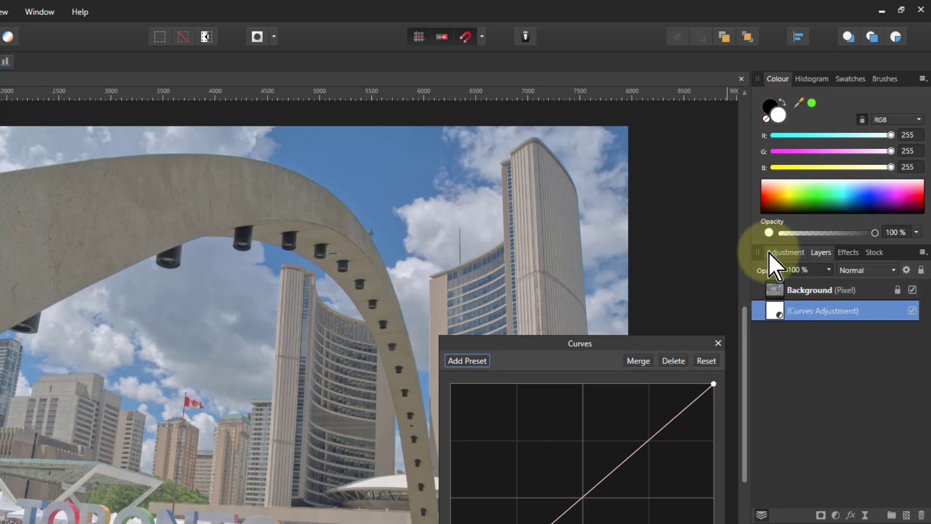
key("Delete")
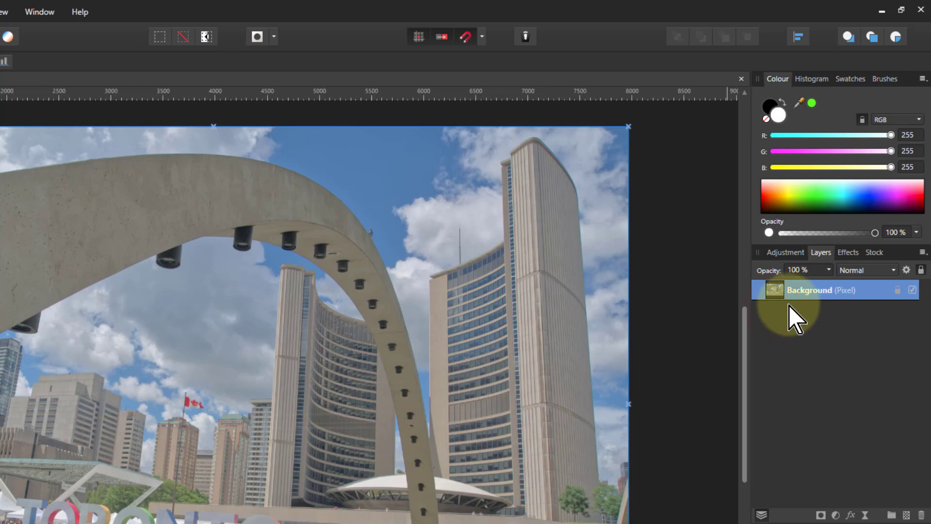
Step: Duplicate the Background layer, insert a Curves adjustment behind the copy, and delete that adjustment again
key("ctrl+j")
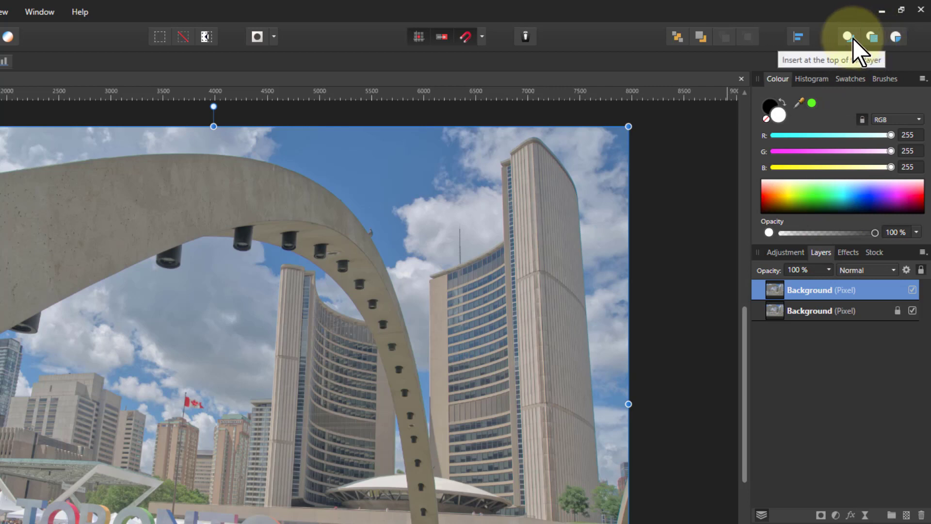
left_click(836, 515)
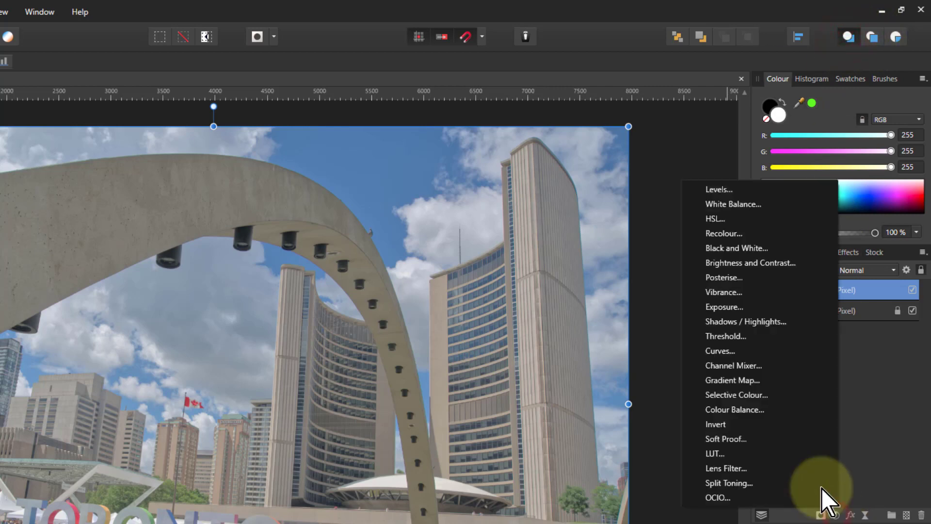
left_click(756, 352)
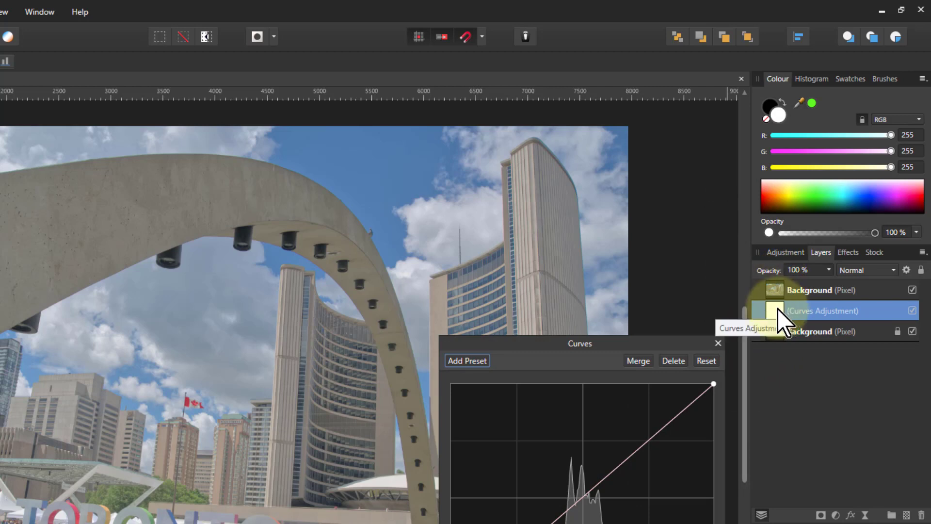
key("Delete")
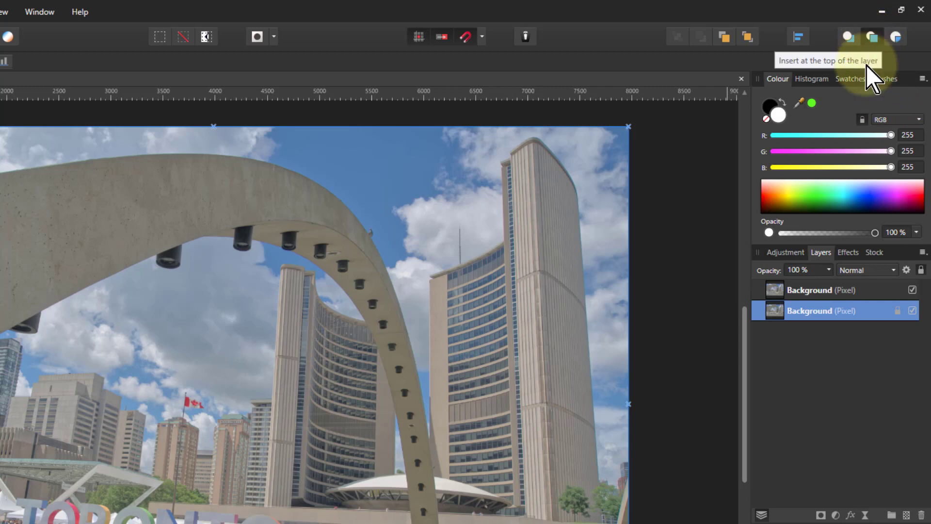
Step: Insert a Curves adjustment at the top of the stack with the lower Background layer selected, and delete it and the duplicate layer
left_click(835, 515)
left_click(732, 354)
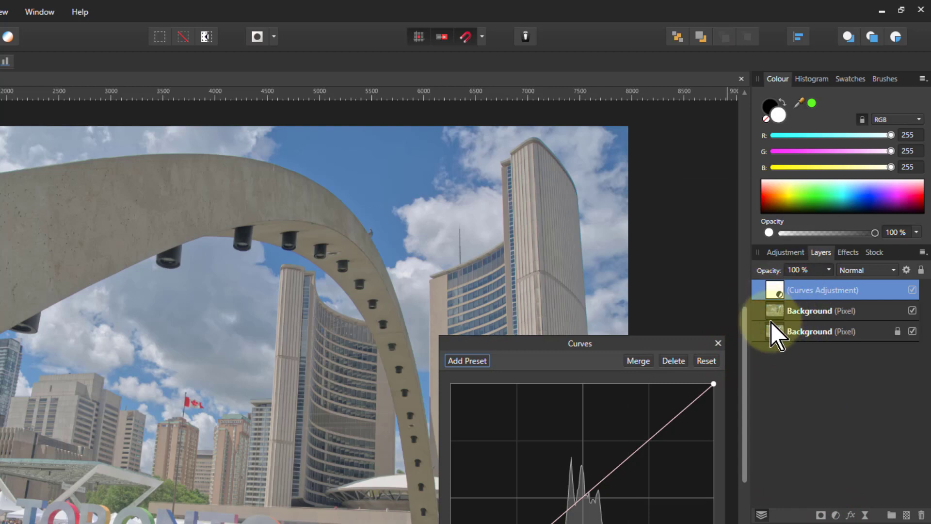
left_click(674, 361)
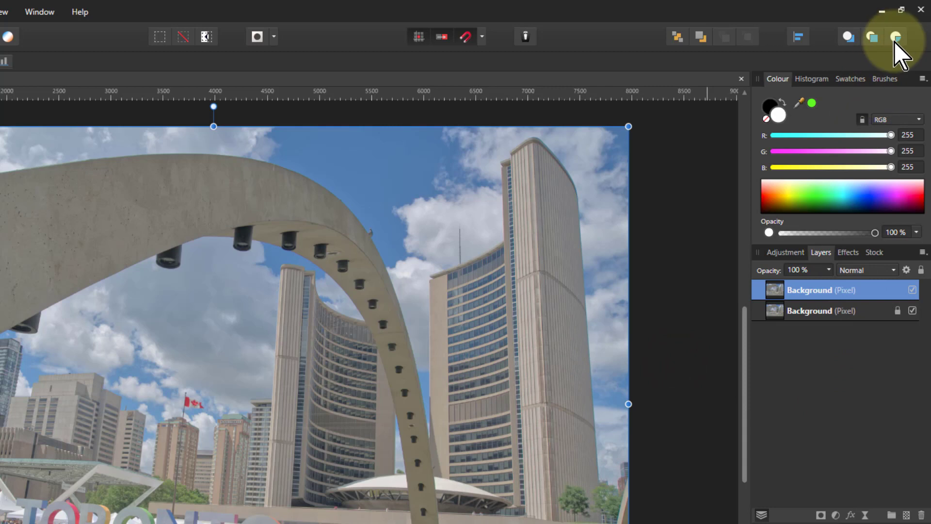
key("Delete")
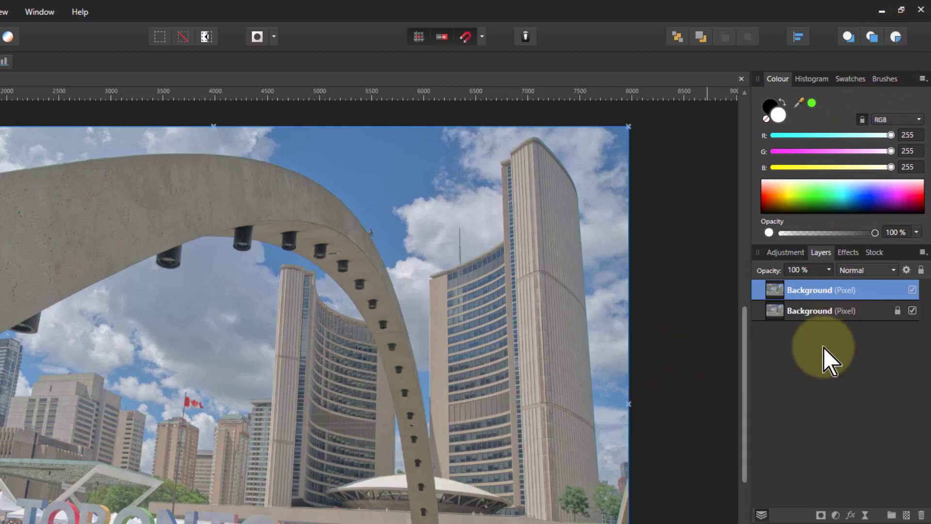
Step: Insert a Curves adjustment inside the Background layer, overriding the Assistant's new-layer setting
left_click(898, 37)
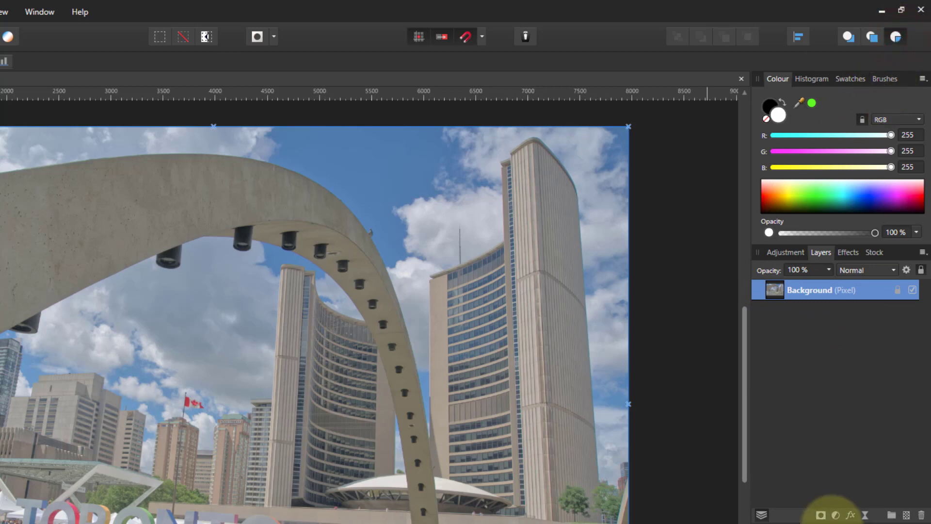
left_click(835, 516)
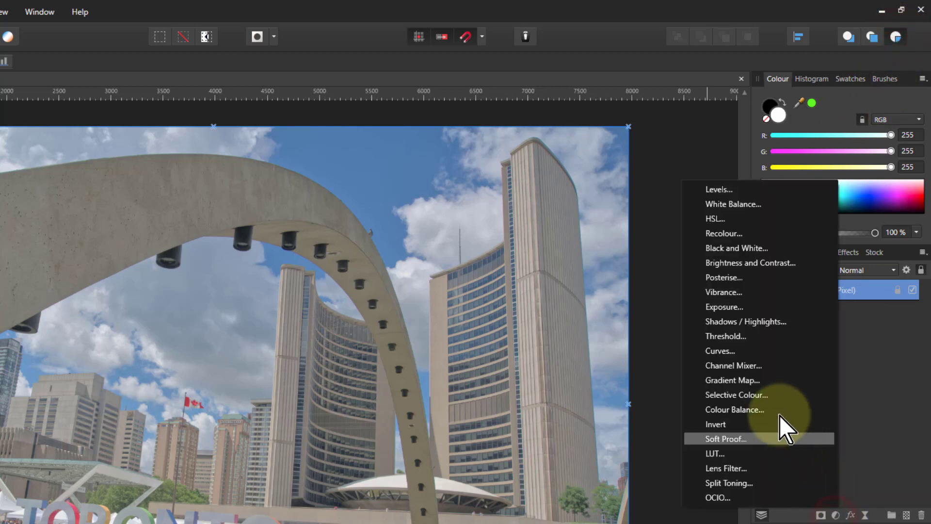
left_click(729, 354)
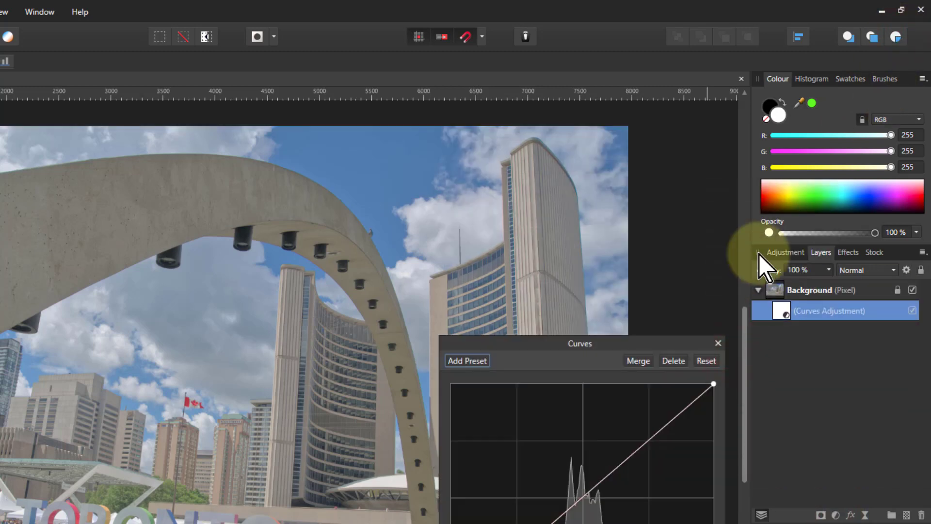
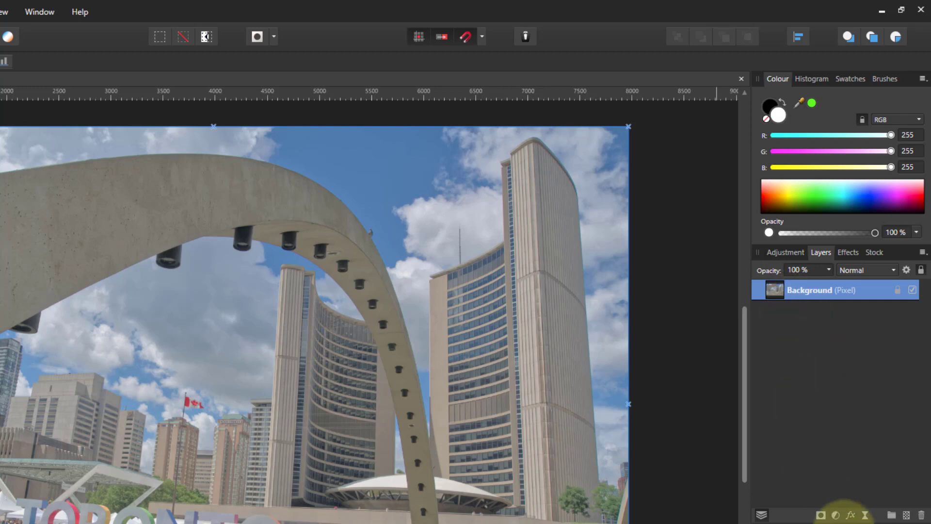
Step: Add a Curves adjustment above the Background layer and nest it inside that layer with Mask to Below
left_click(836, 515)
left_click(719, 351)
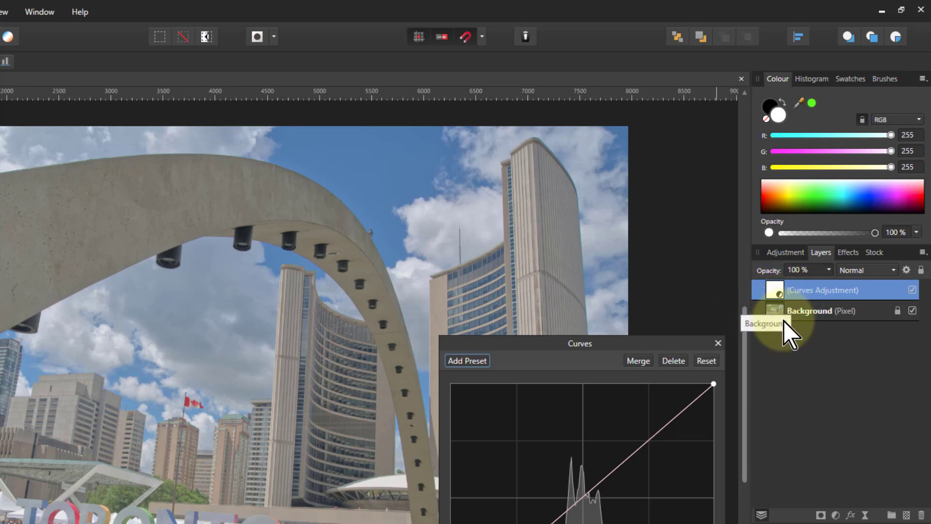
right_click(778, 292)
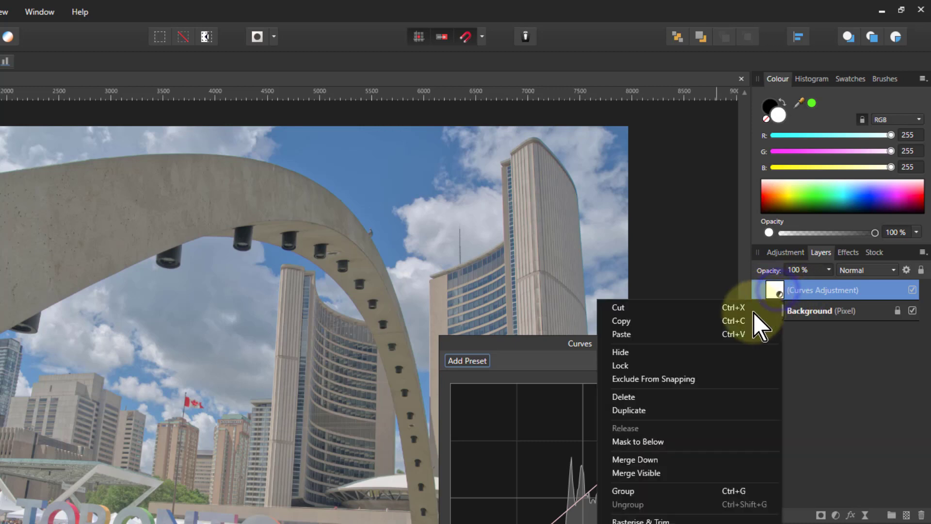
left_click(668, 442)
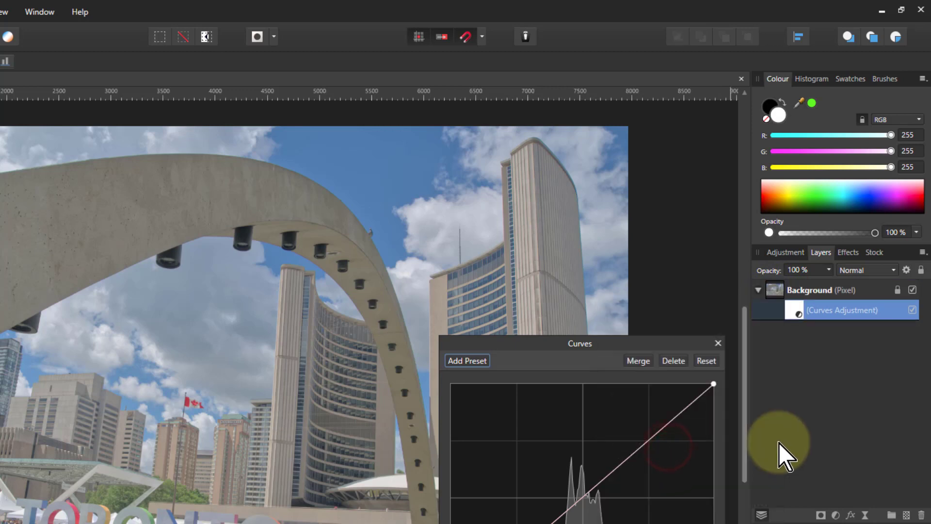
Step: Release the nested Curves adjustment from the Background layer and close its settings
right_click(796, 311)
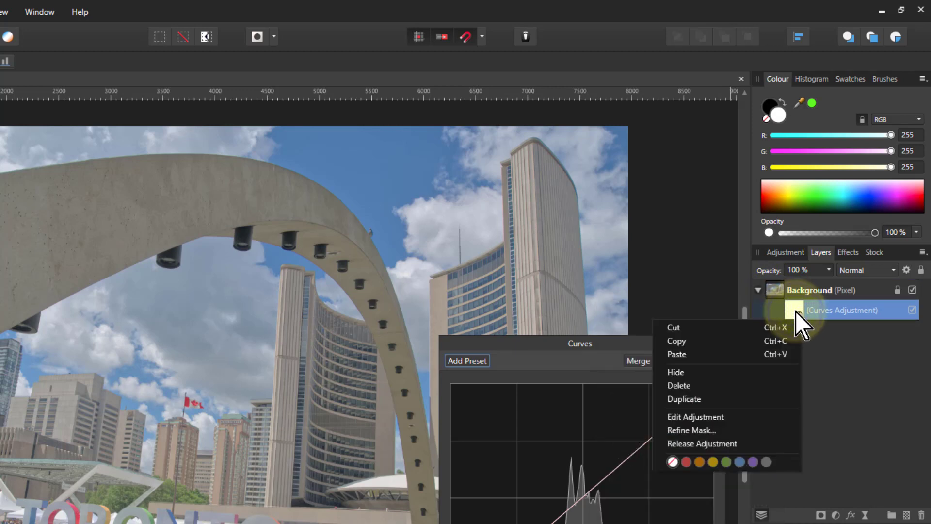
left_click(691, 444)
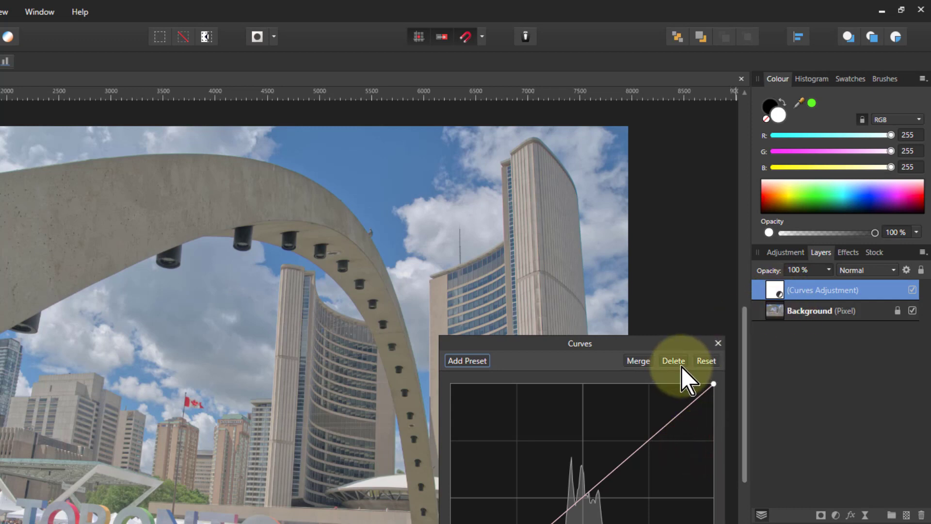
left_click(716, 345)
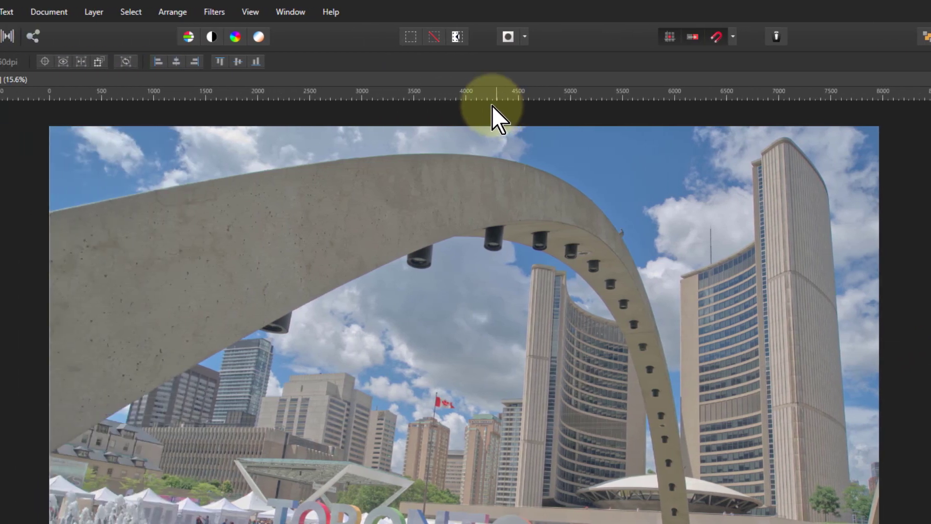
Step: Use the arrange commands to move the Curves adjustment inside the Background layer and back outside, and delete it
left_click(178, 15)
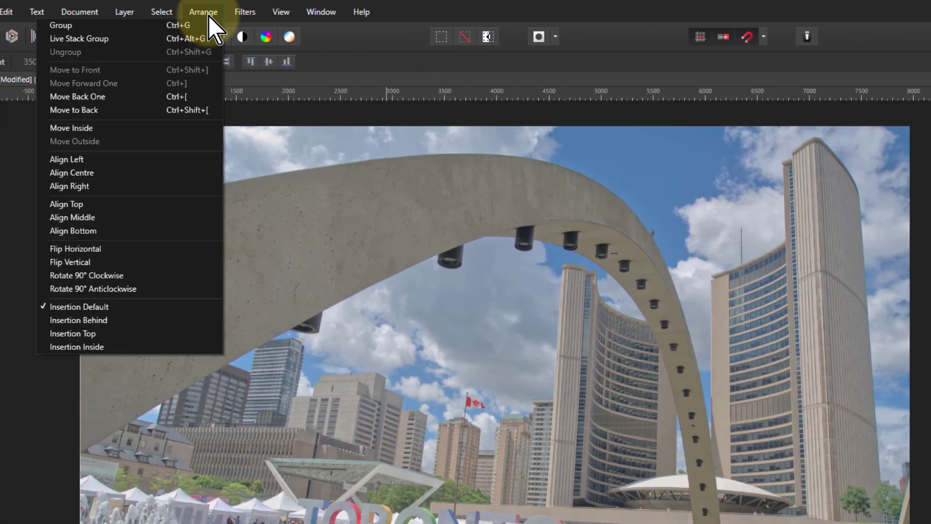
left_click(132, 127)
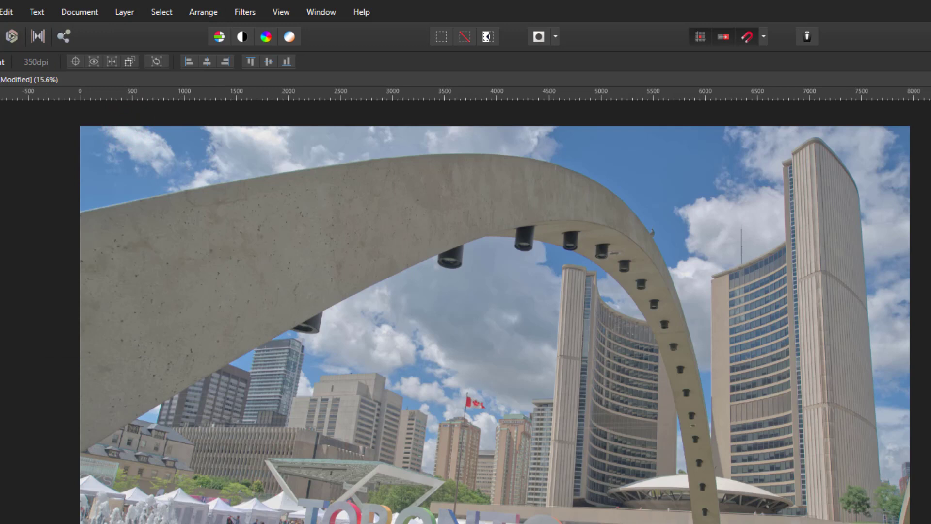
left_click(204, 13)
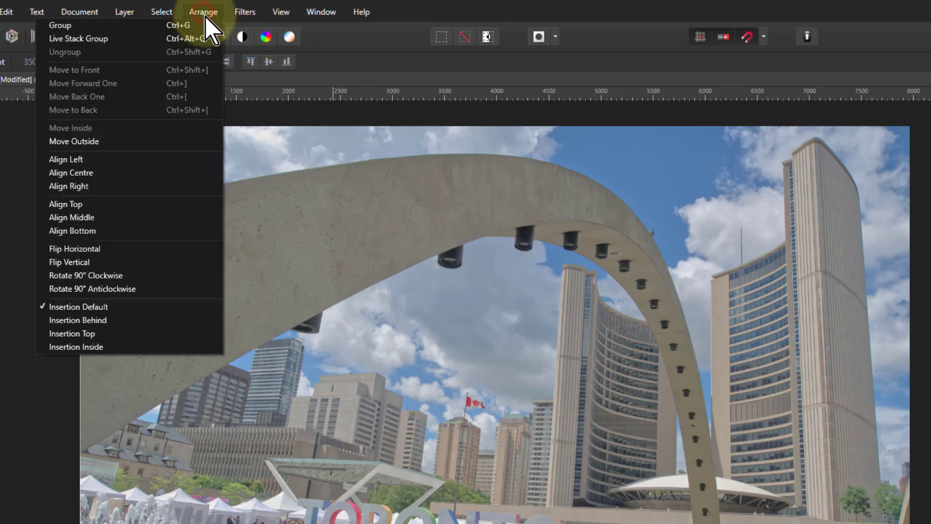
left_click(118, 142)
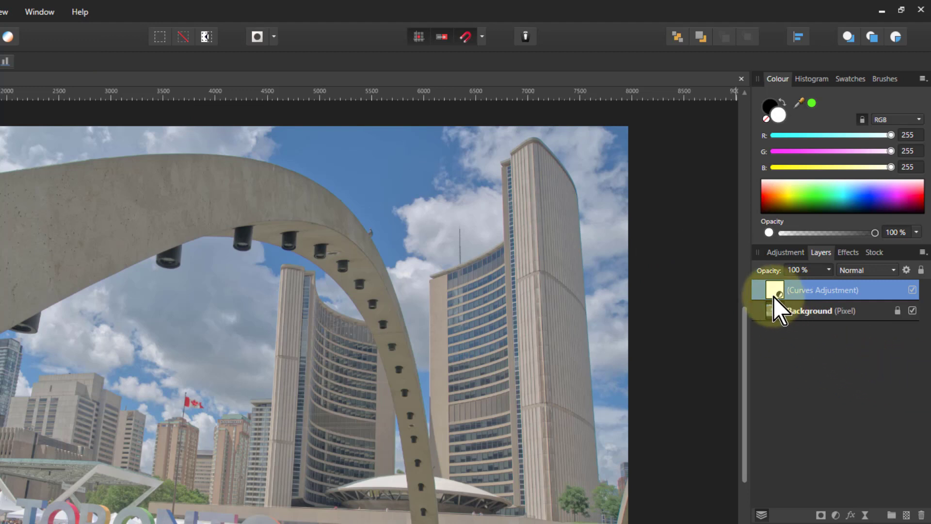
key("Delete")
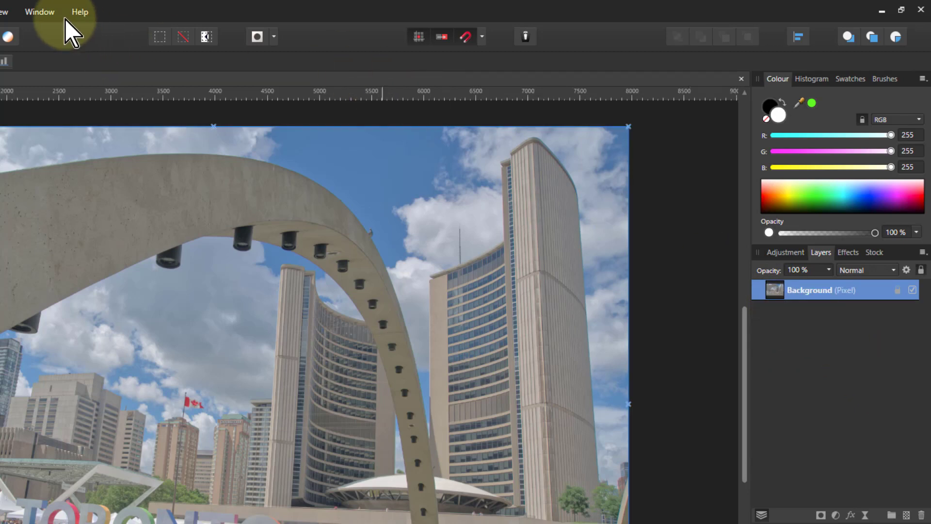
Step: Set the Assistant to add adjustment layers to a selection as child layers
left_click(30, 13)
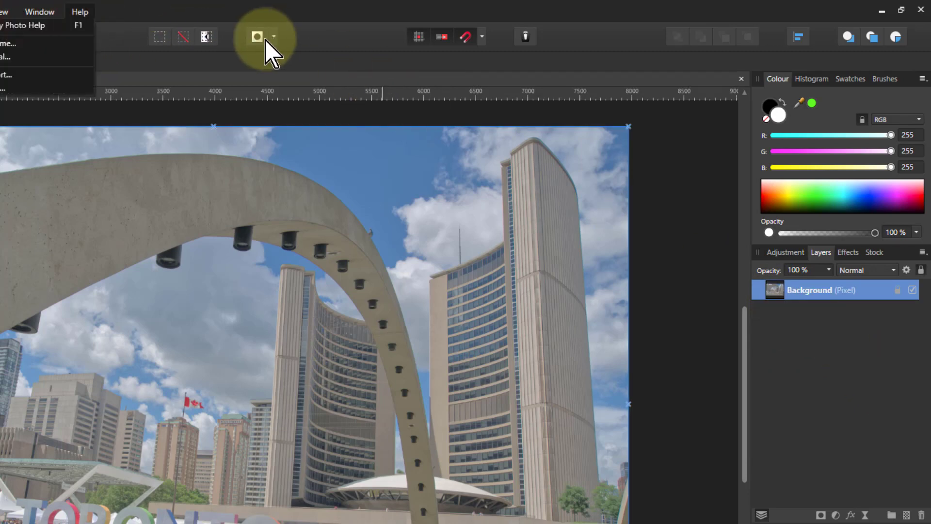
left_click(521, 39)
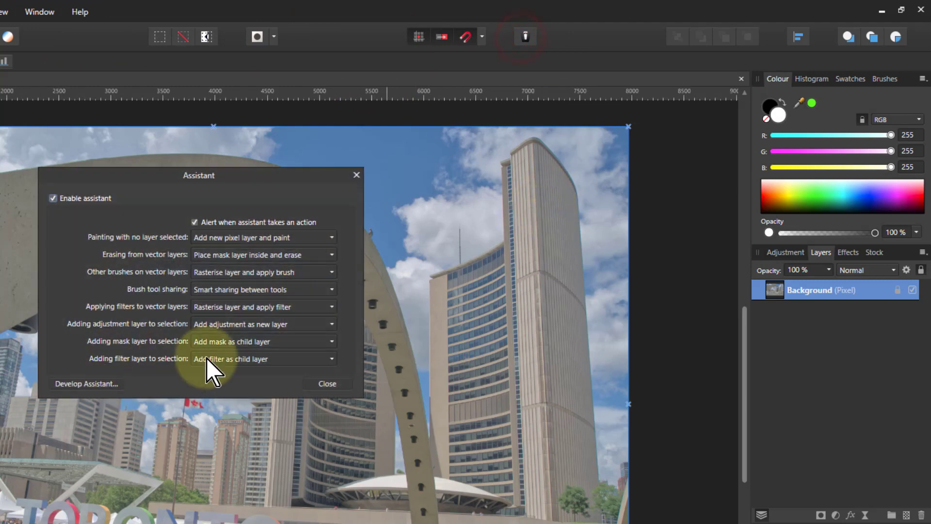
left_click(248, 325)
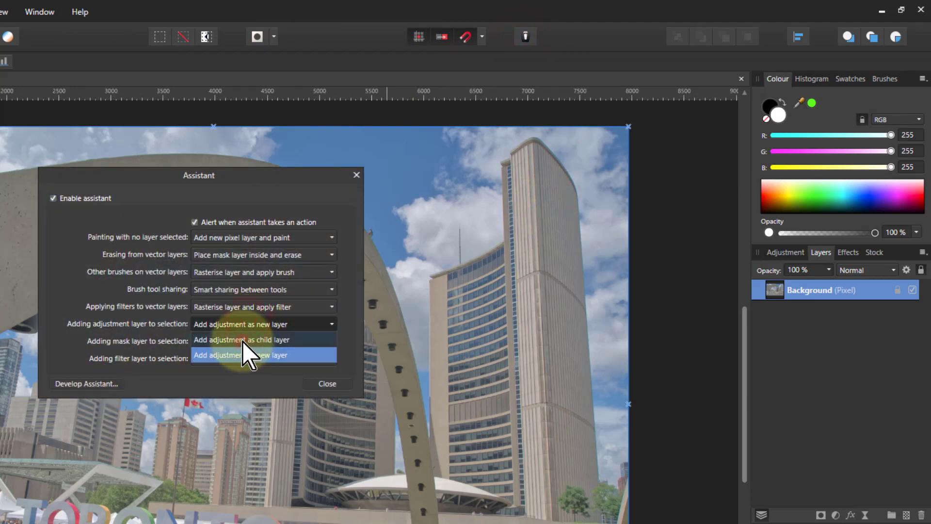
left_click(244, 345)
left_click(328, 385)
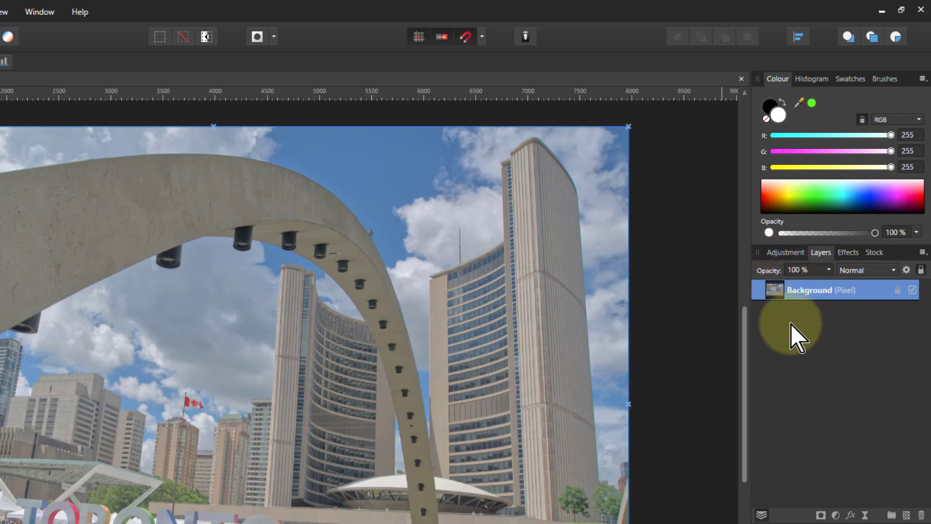
Step: Deselect all layers, add a Curves adjustment with nothing selected, and delete it
left_click_drag(773, 293, 750, 268)
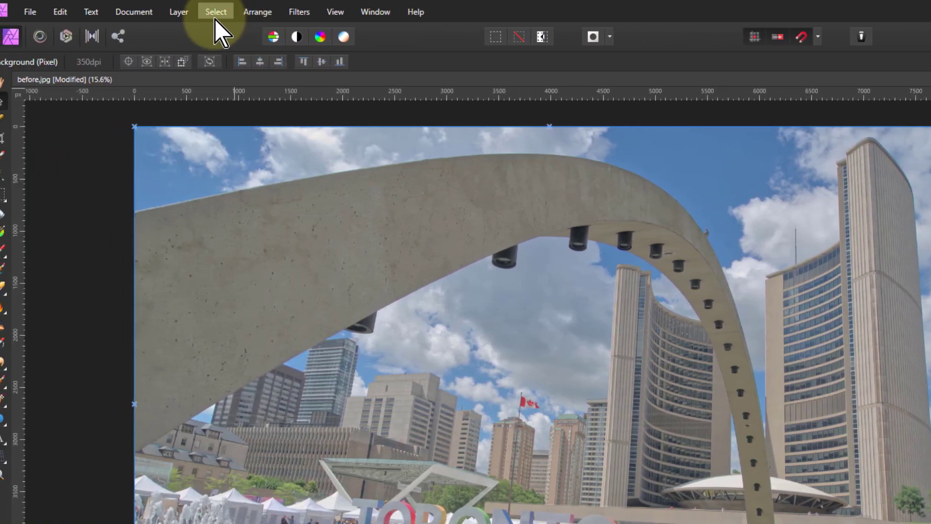
left_click(215, 19)
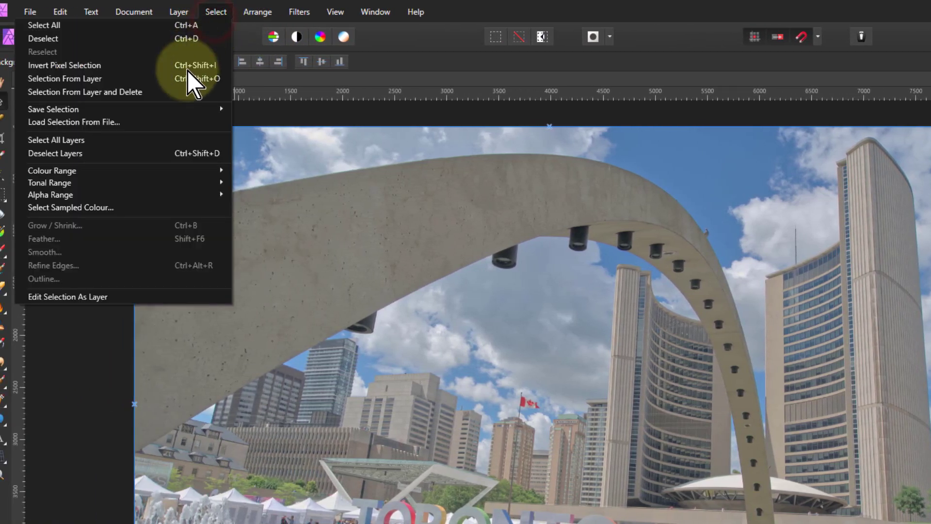
left_click(209, 154)
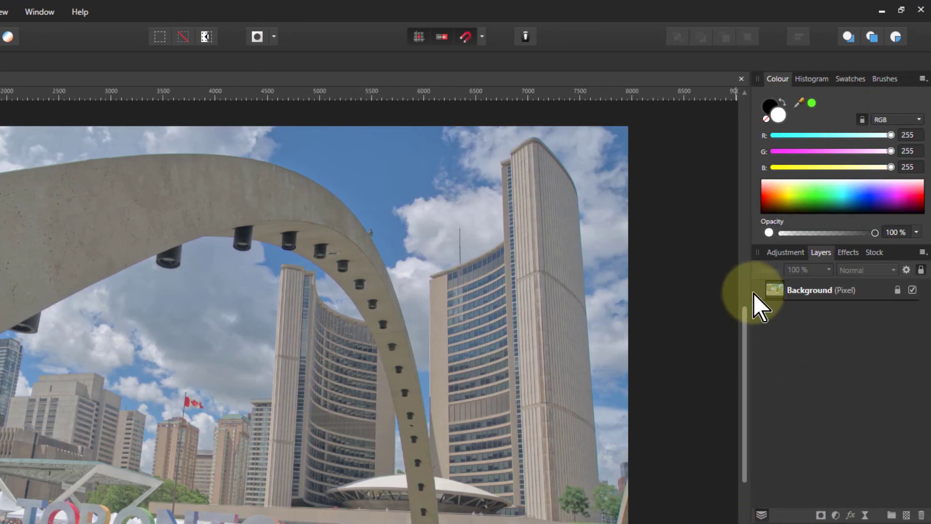
left_click(838, 517)
left_click(727, 352)
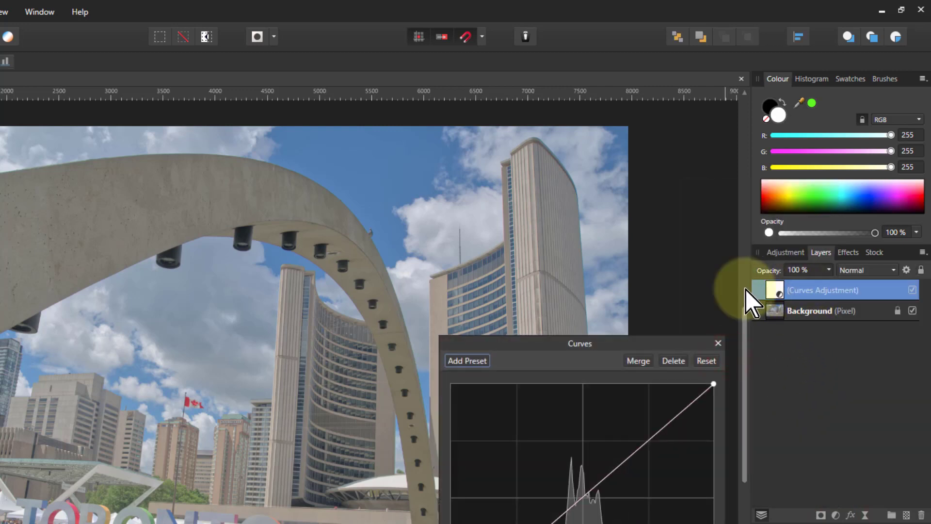
left_click(672, 361)
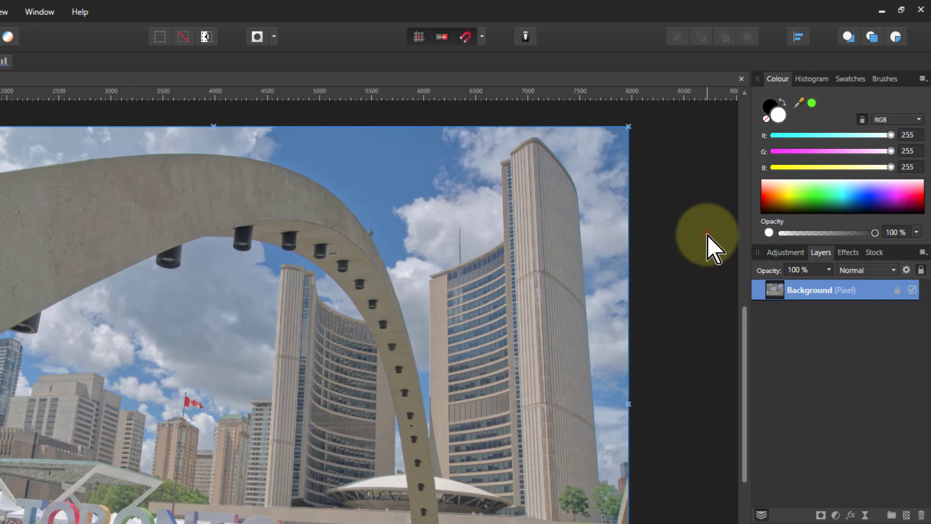
Step: Clear the Background layer's selection by way of the empty canvas area, insert another Curves adjustment, and delete it
left_click(707, 235)
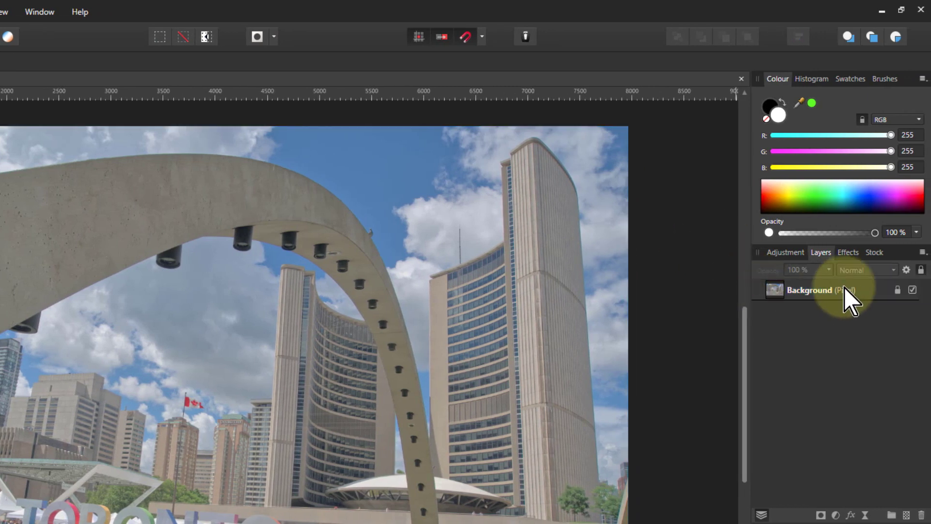
left_click(836, 516)
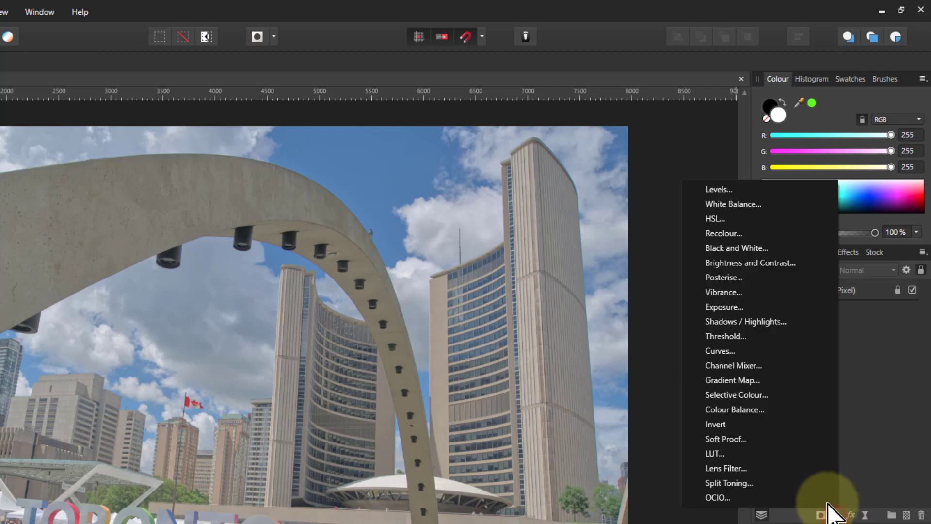
left_click(732, 349)
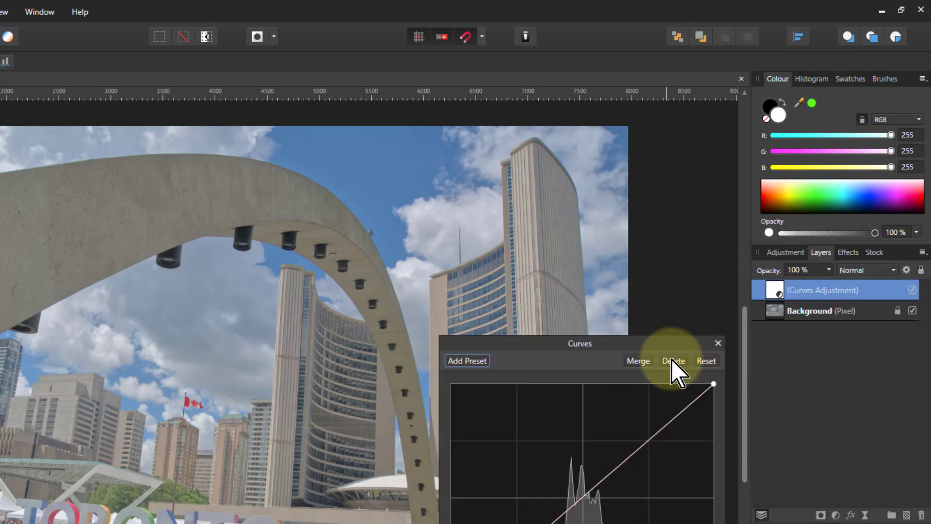
left_click(671, 361)
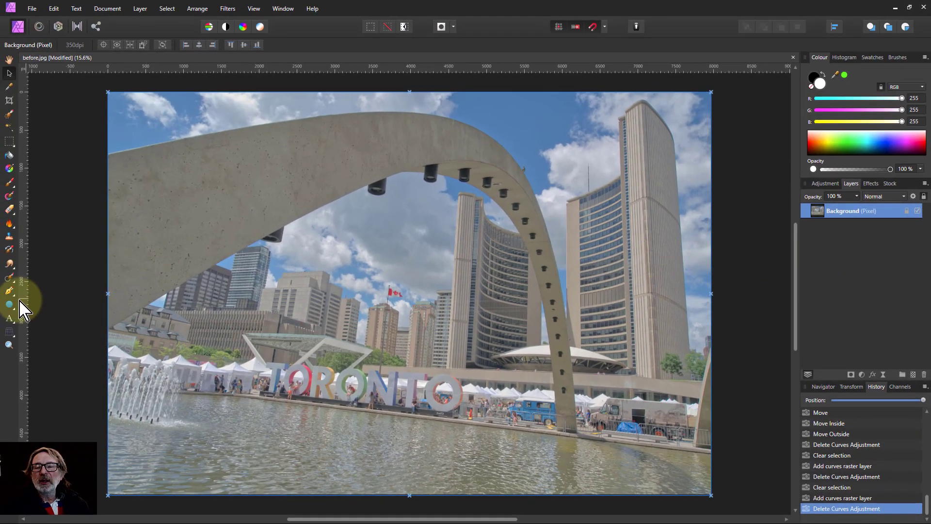
Step: Draw a large white, nearly circular ellipse over the middle of the photo
left_click(9, 306)
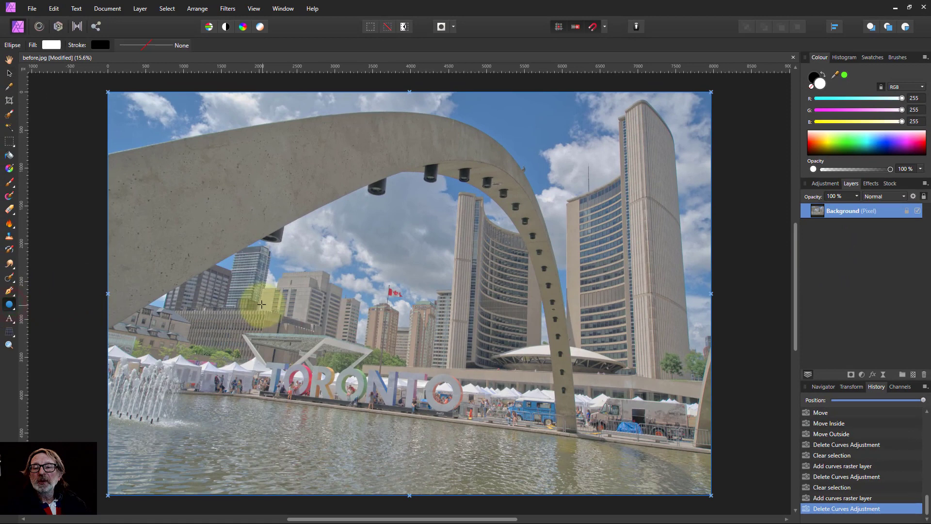
left_click_drag(361, 214, 528, 375)
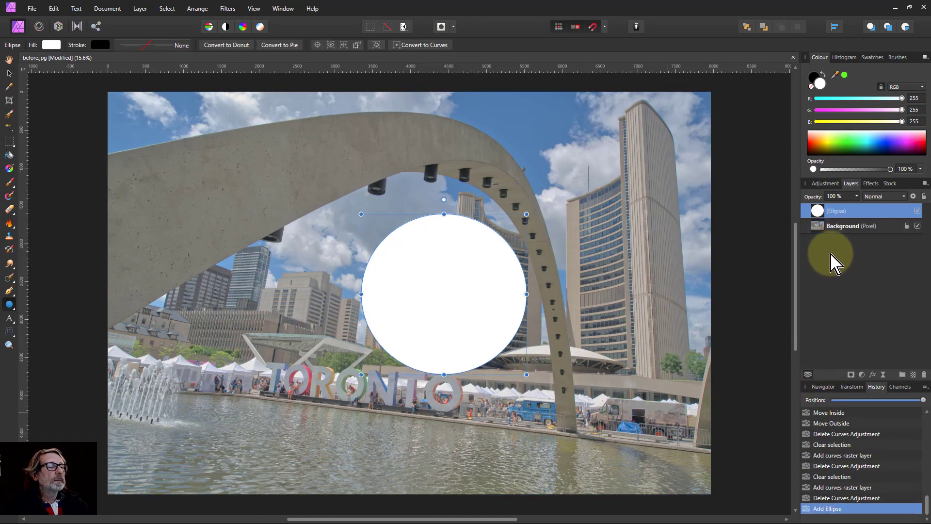
Step: Nest the ellipse on the Background layer as a mask, and move the ellipse over the arch's leg
left_click_drag(818, 211, 823, 226)
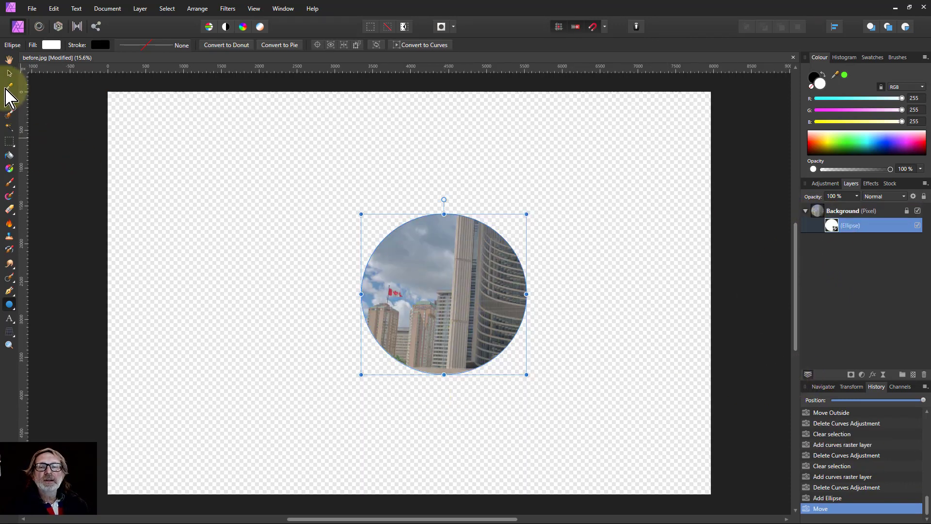
left_click(9, 73)
left_click_drag(444, 321, 537, 298)
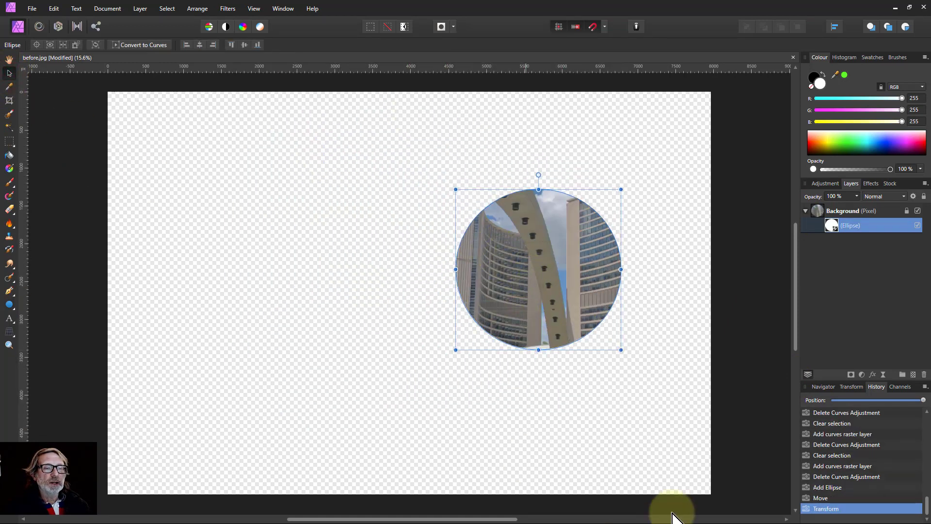
Step: Change the ellipse from a mask to a clipped child of the Background layer, and move it back above that layer
left_click_drag(836, 220, 851, 236)
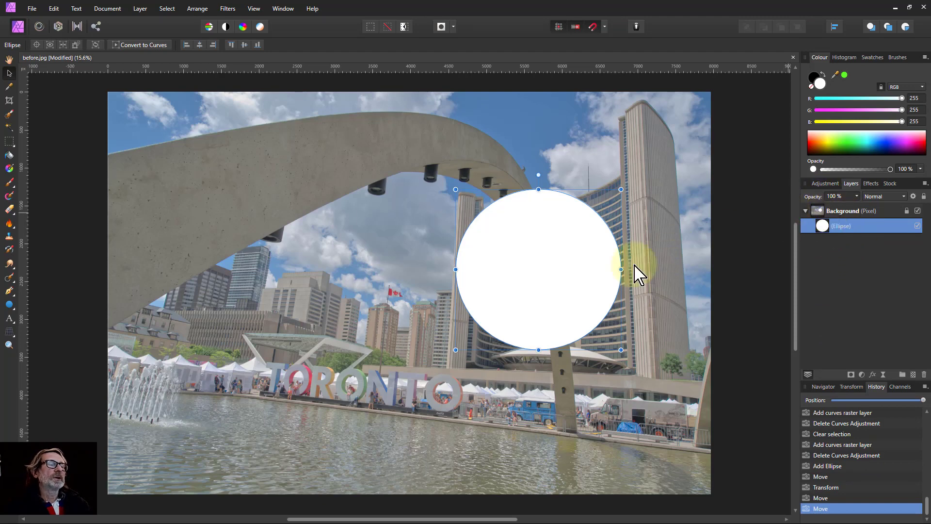
left_click_drag(832, 224, 822, 195)
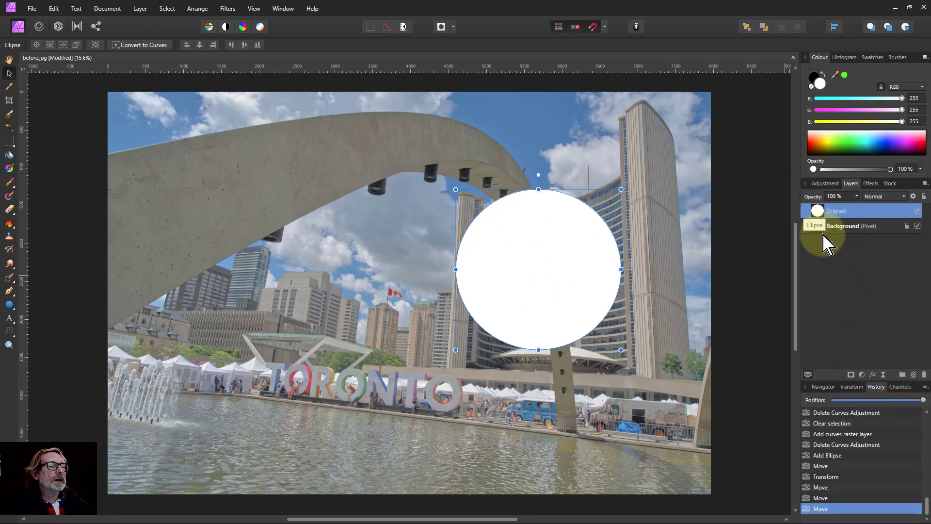
Step: Nest the Background layer on the ellipse as a mask, change it to a clipped child layer, and reselect it
left_click_drag(823, 232, 811, 209)
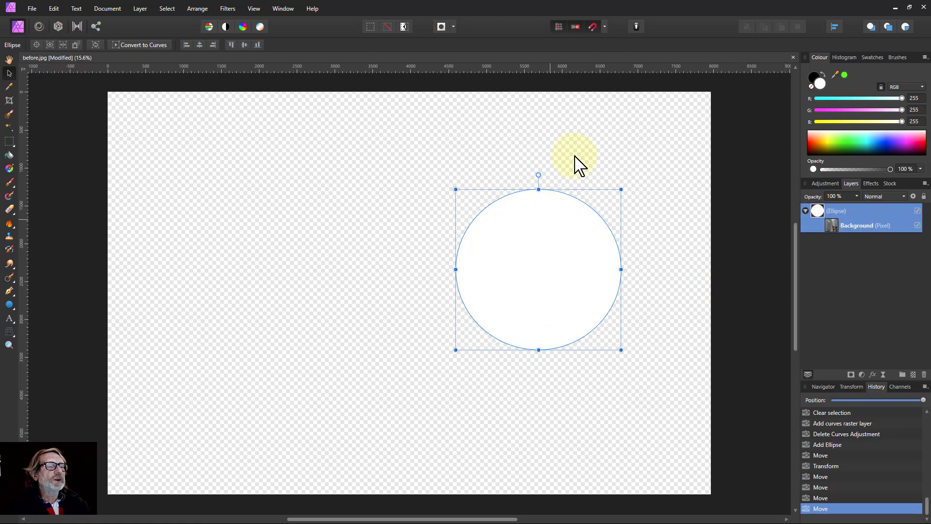
left_click(835, 226)
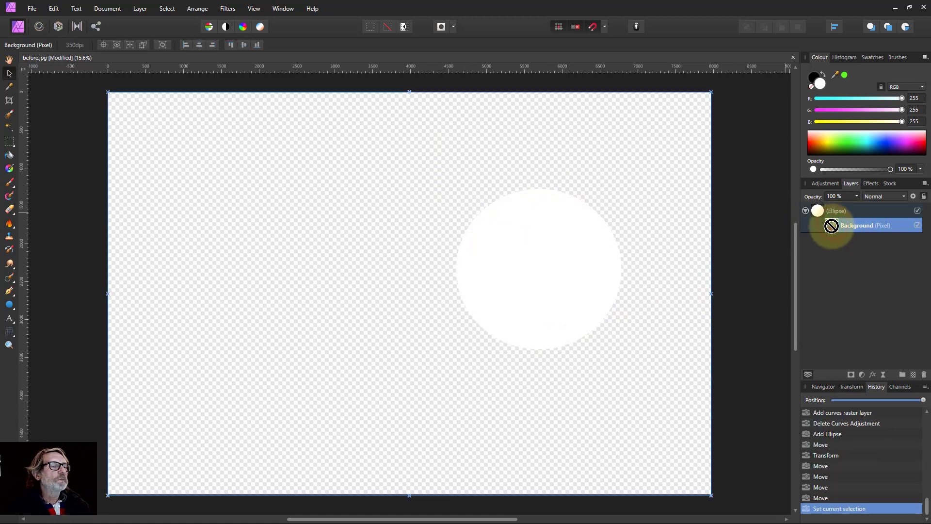
mouse_move(831, 225)
left_mouse_down()
mouse_move(832, 203)
mouse_move(820, 213)
mouse_move(838, 228)
left_mouse_up()
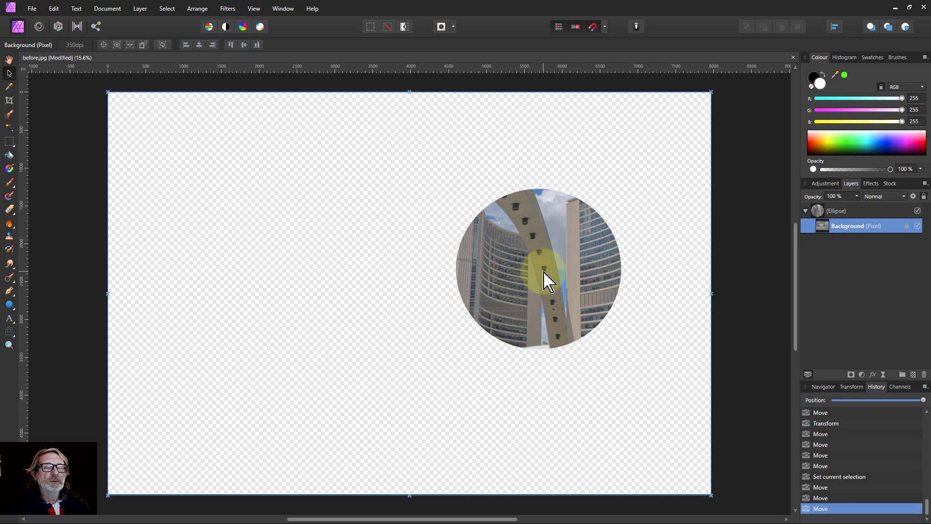
key("Escape")
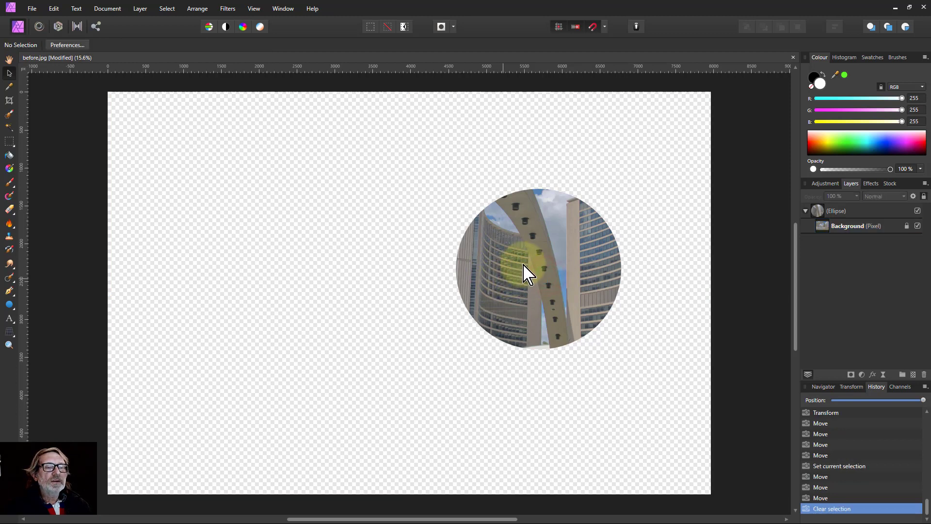
left_click(823, 226)
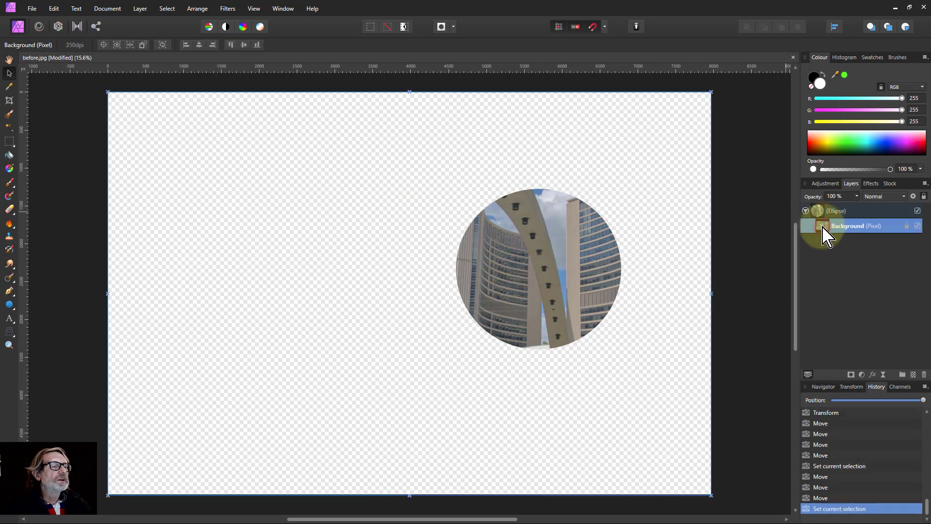
Step: Move the ellipse slightly together with its nested photo, and try to reposition the locked Background layer inside it
left_click(558, 282)
mouse_move(555, 299)
left_mouse_down()
mouse_move(519, 287)
mouse_move(465, 336)
mouse_move(526, 357)
mouse_move(553, 278)
mouse_move(519, 308)
mouse_move(565, 299)
left_mouse_up()
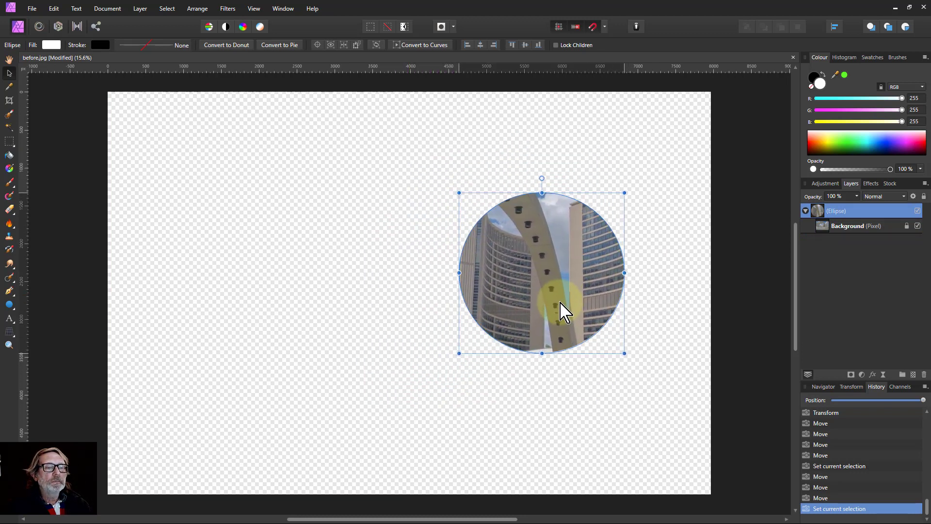
left_click(825, 229)
left_click(537, 281)
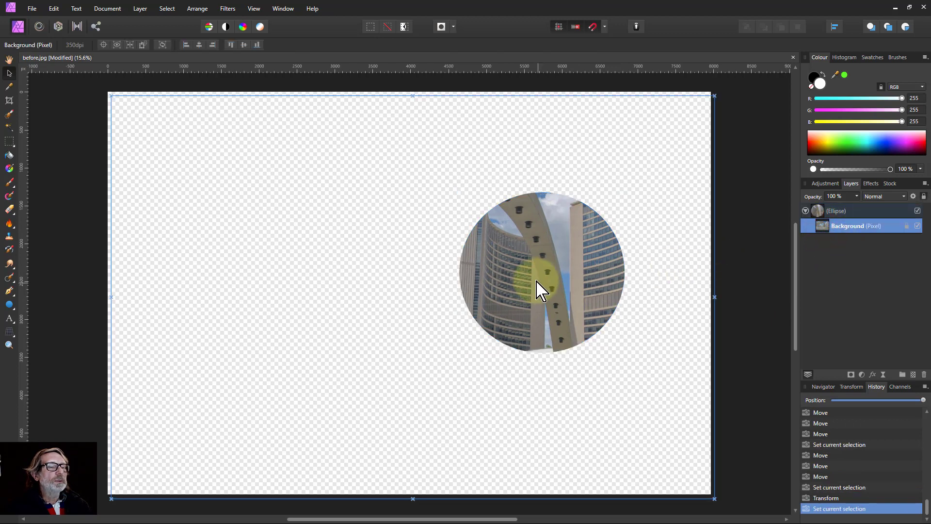
left_click(831, 228)
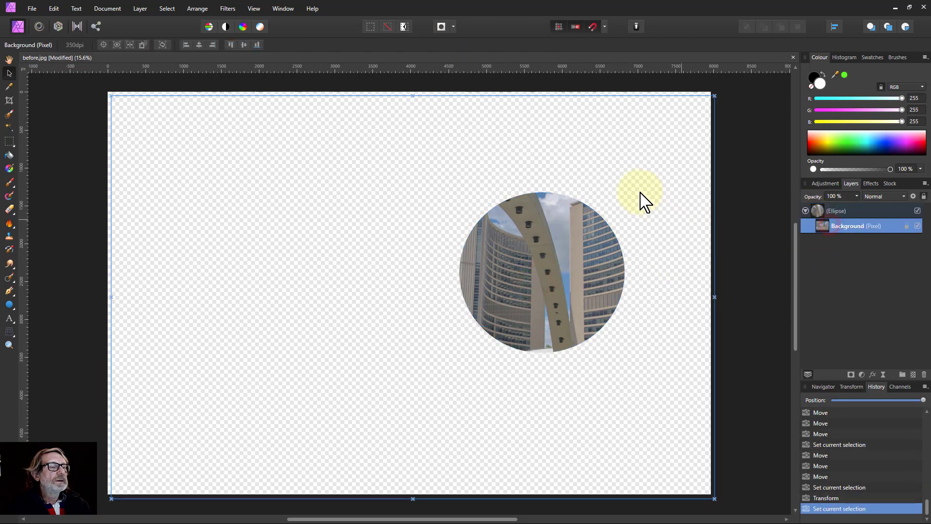
left_click_drag(692, 217, 638, 175)
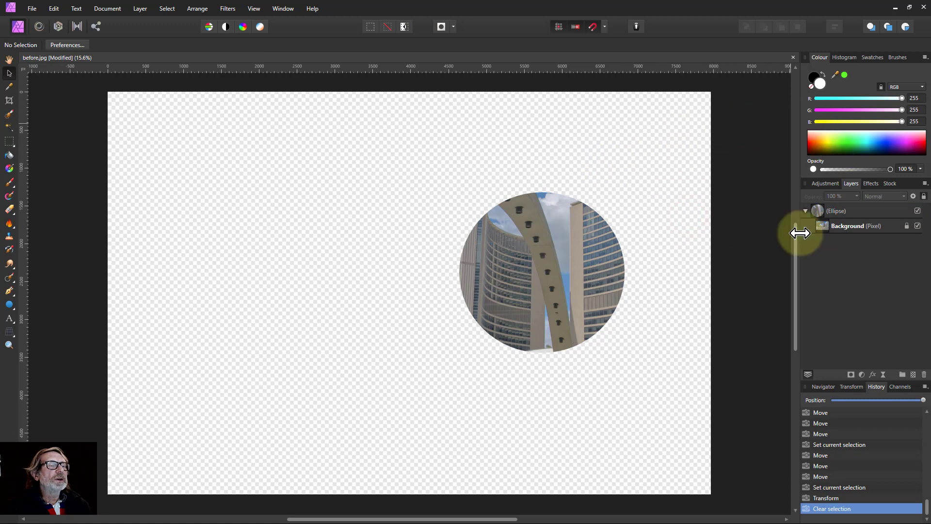
Step: Unlock the nested Background layer and shift the photo inside the ellipse, aligning it with the canvas edges
left_click(823, 229)
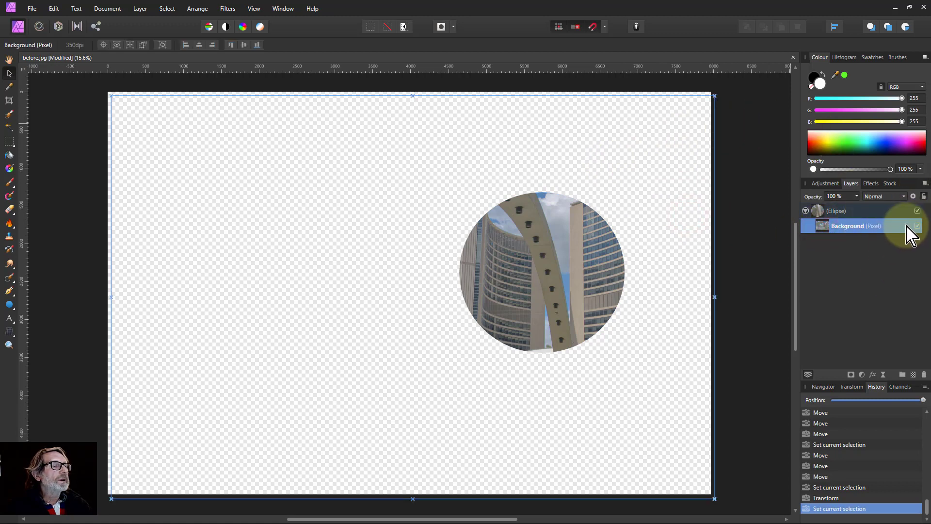
left_click(907, 225)
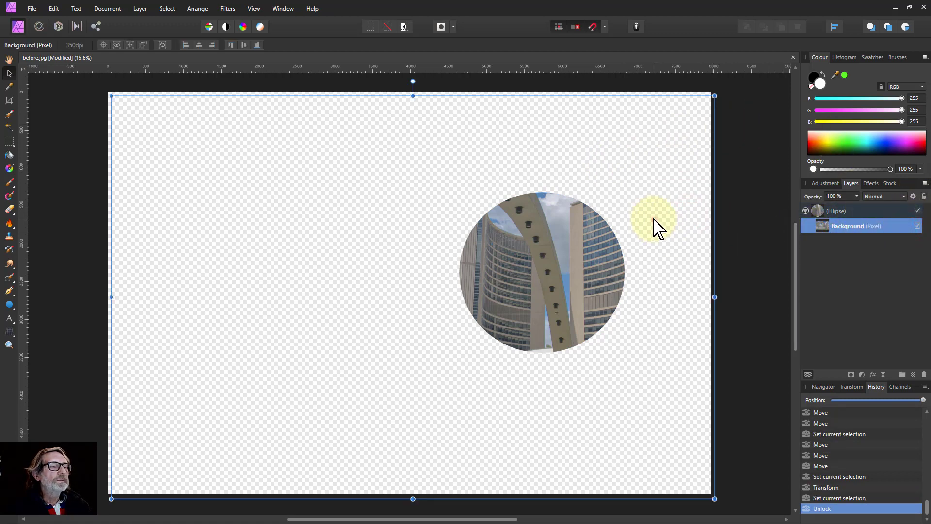
left_click_drag(653, 221, 620, 300)
left_click_drag(694, 184, 655, 224)
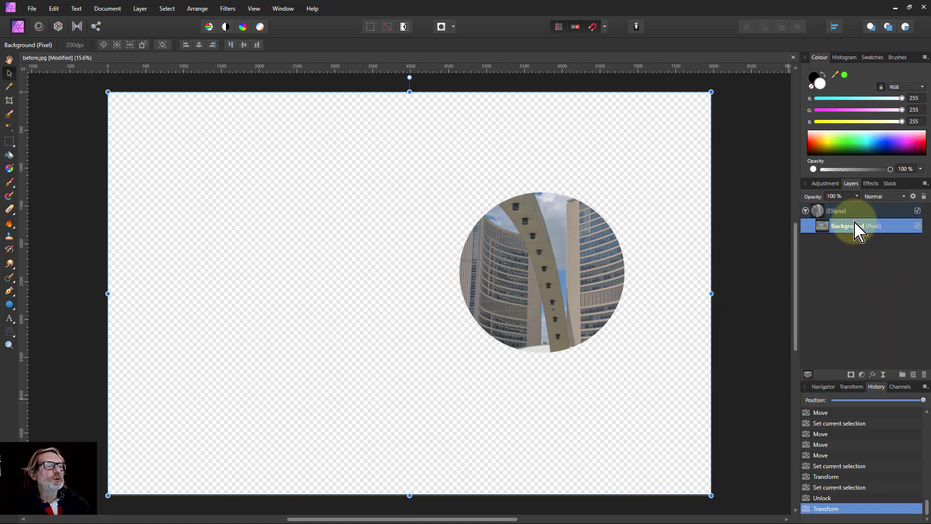
Step: Roll the document history back to its start
left_click_drag(847, 402, 806, 403)
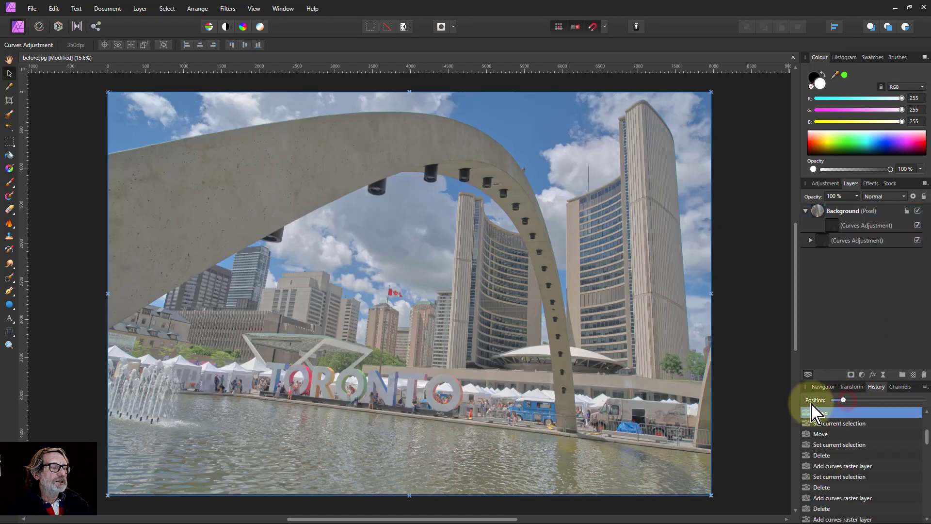